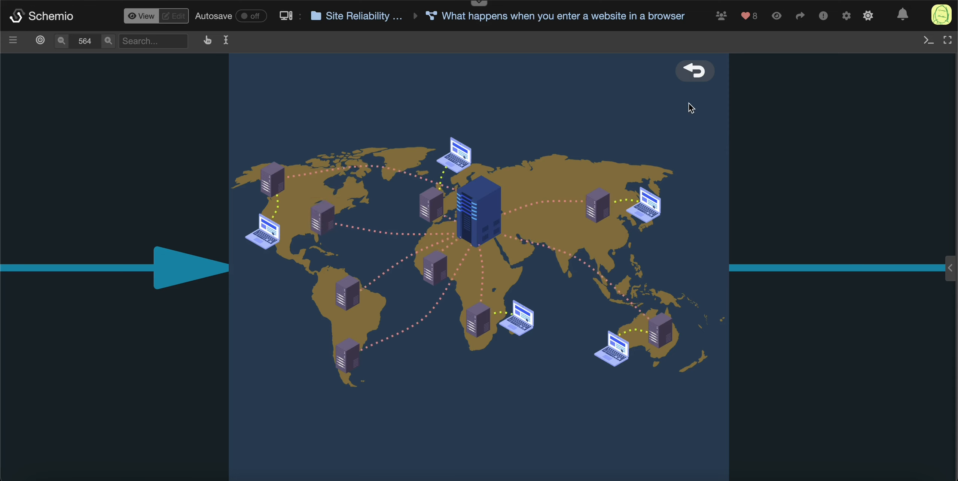
Step: Open the CDN diagram from the Site Reliability project folder
left_click(386, 18)
scroll(417, 263, "down", 7)
left_click(288, 300)
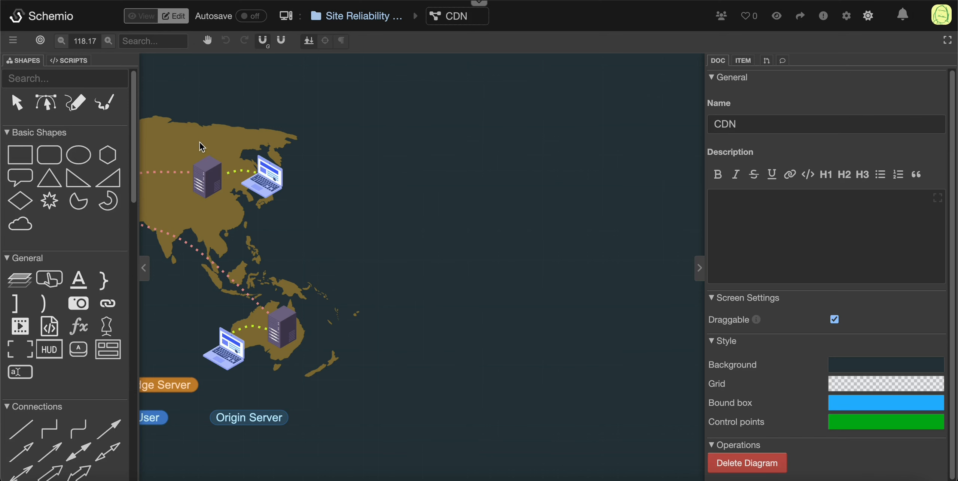
Step: Examine the edge server and user laptop items in the Asia and Australia part of the map
left_click_drag(200, 141, 302, 145)
left_click(310, 178)
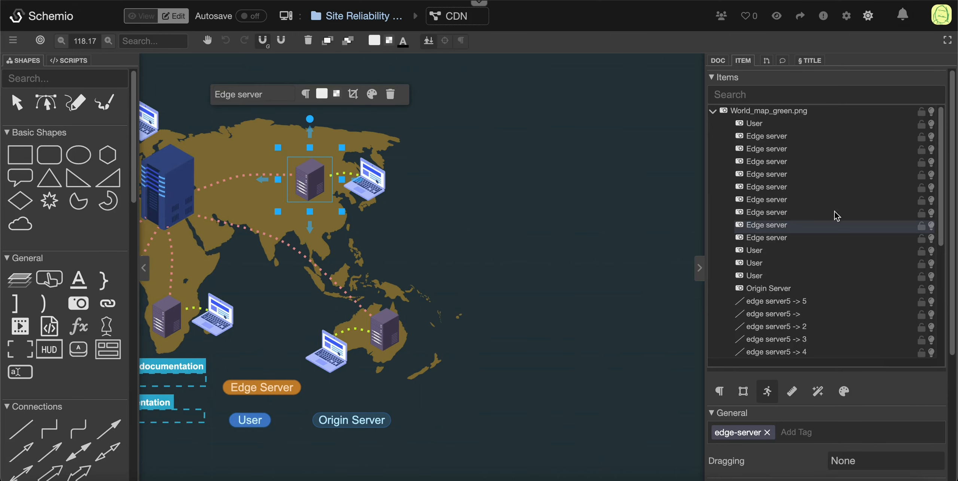
left_click(396, 333)
left_click(330, 351)
left_click(365, 180)
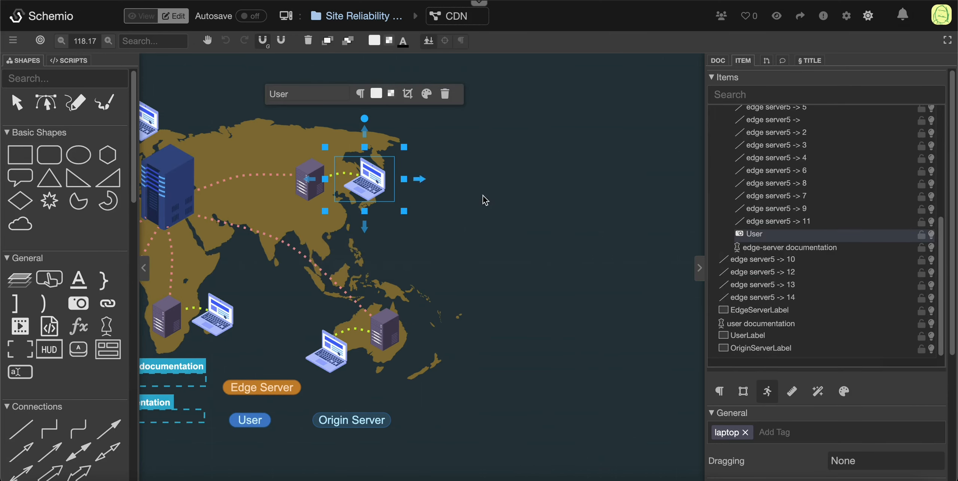
left_click(806, 225)
left_click(810, 224)
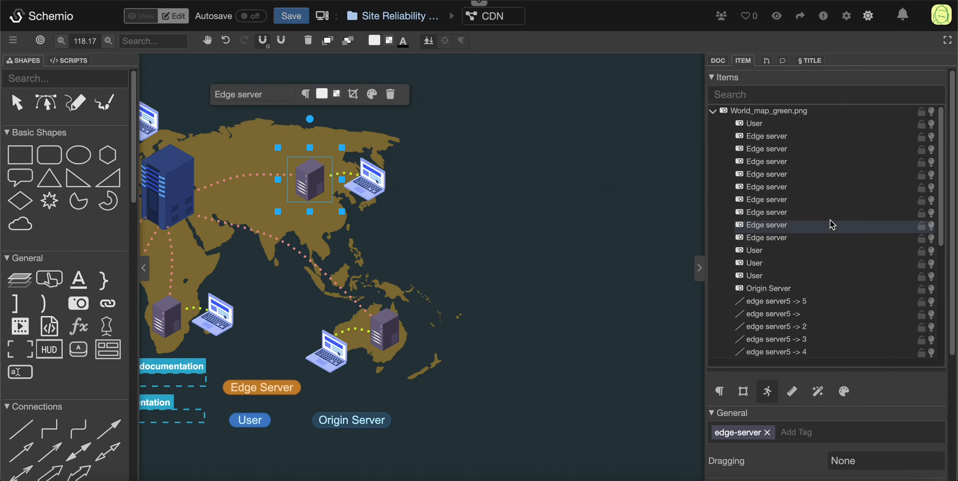
left_click_drag(436, 252, 619, 236)
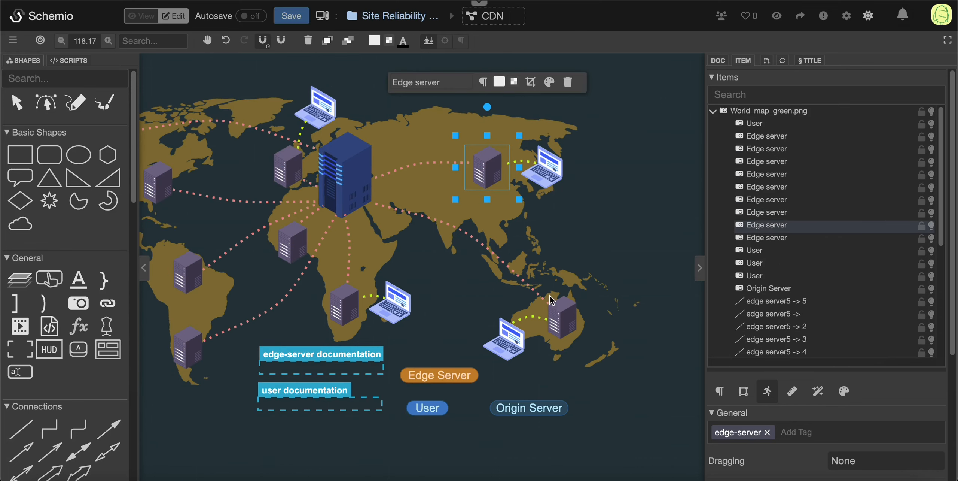
Step: Examine the Edge Server, User and Origin Server labels below the map, then clear the selection
left_click(455, 378)
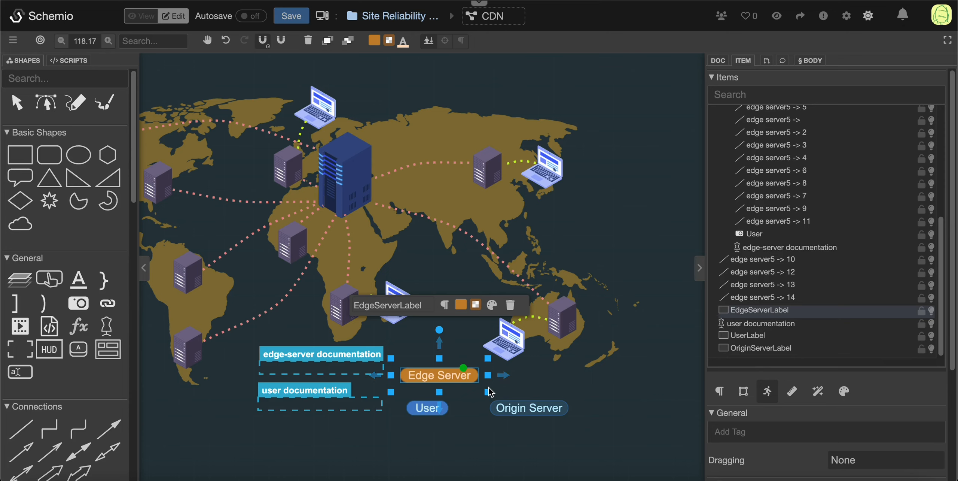
left_click(427, 407)
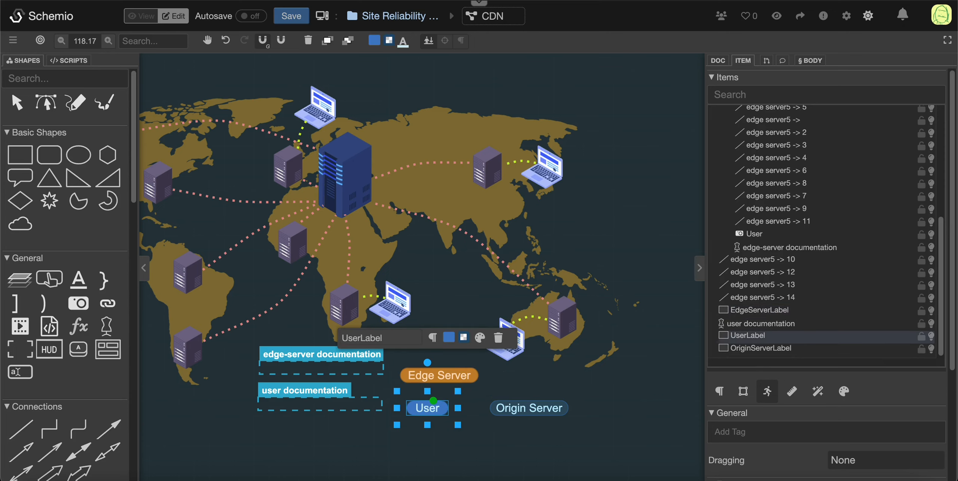
left_click(548, 411)
left_click(612, 445)
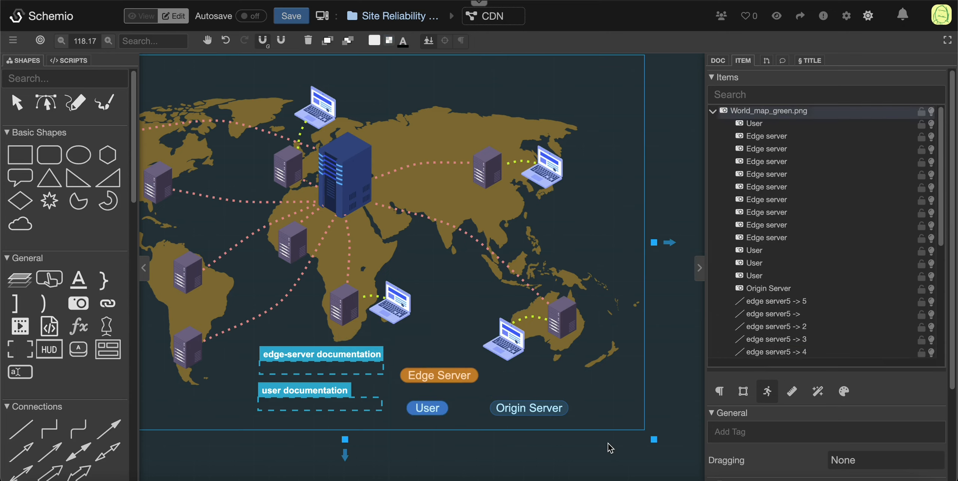
left_click(608, 443)
left_click_drag(438, 261, 481, 270)
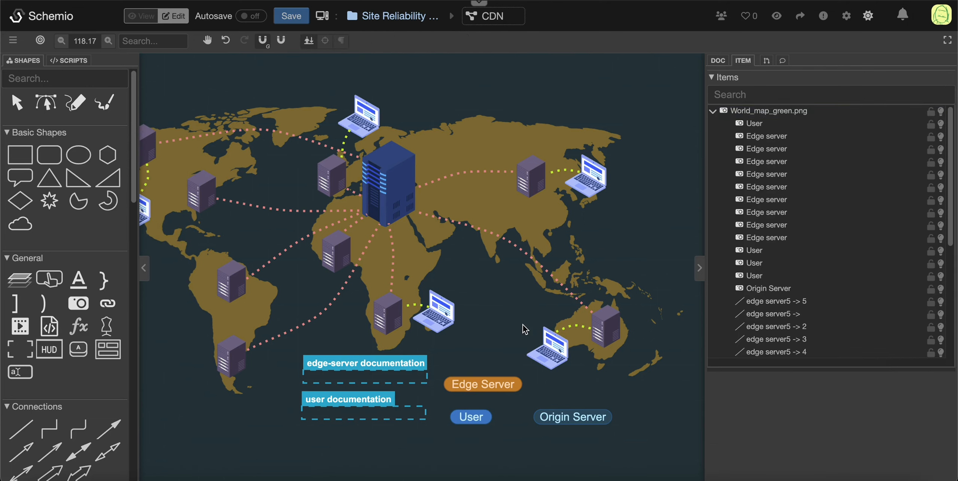
Step: Create a new item class named "Test class" in the diagram's scripts
left_click(71, 61)
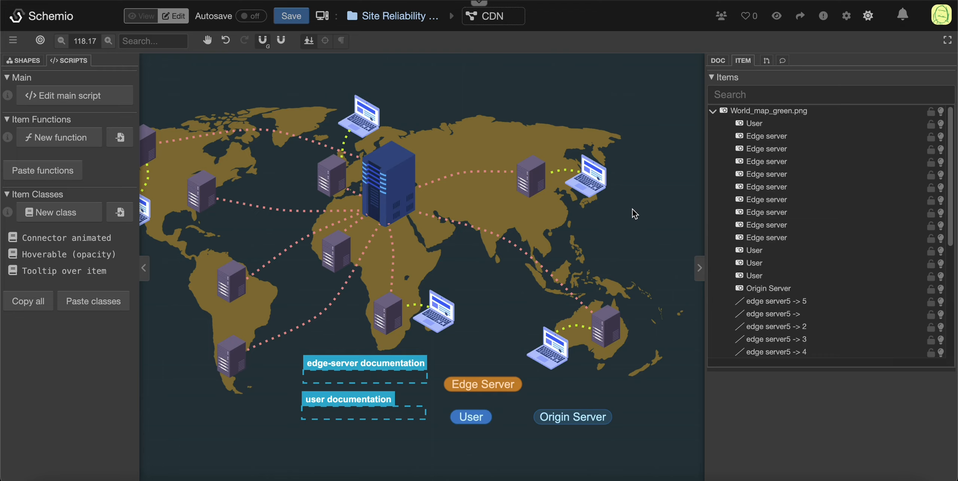
scroll(524, 208, "right", 10)
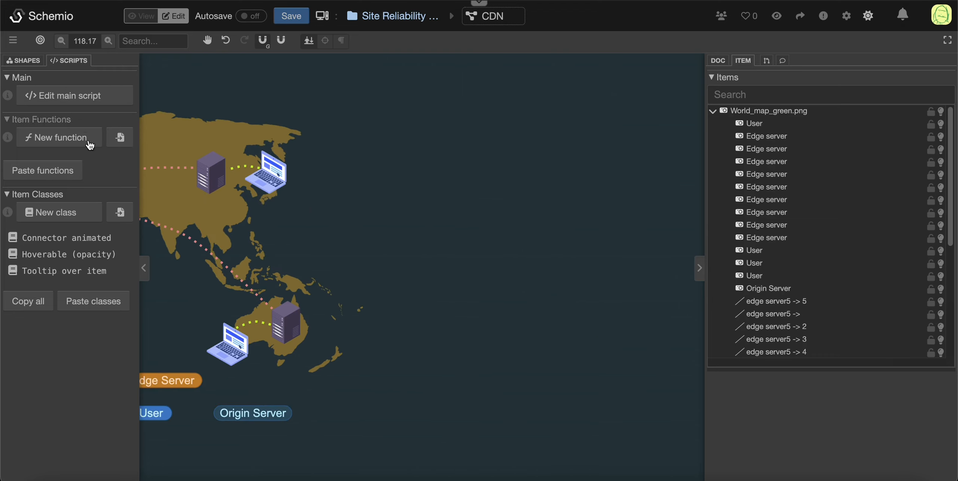
left_click(54, 212)
left_click(331, 143)
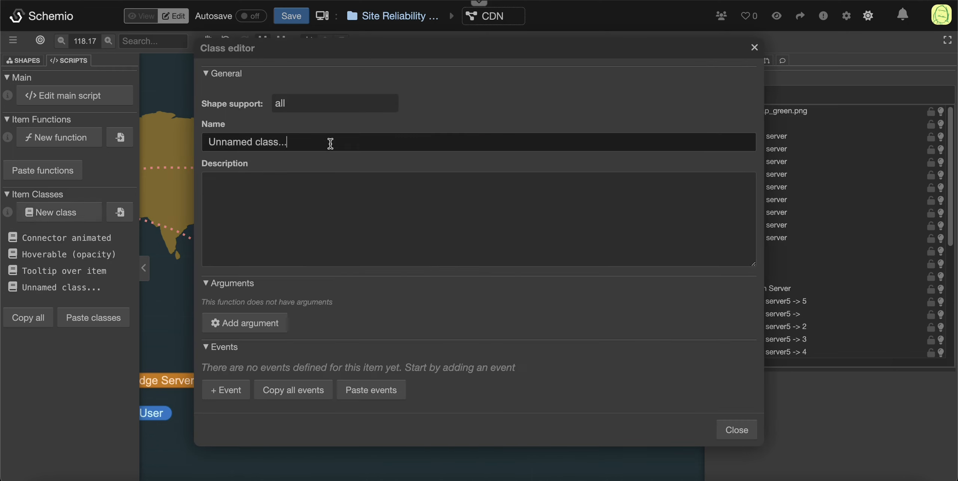
key("BackSpace")
key("BackSpace")
key("BackSpace")
key("BackSpace")
key("BackSpace")
key("BackSpace")
key("BackSpace")
key("BackSpace")
key("BackSpace")
key("BackSpace")
key("BackSpace")
key("BackSpace")
key("BackSpace")
key("BackSpace")
key("BackSpace")
type("Test")
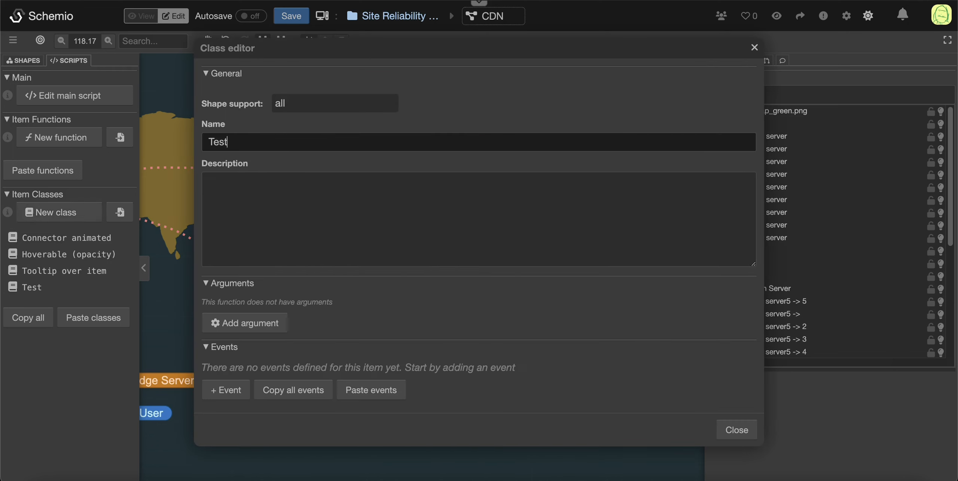
type(" class")
left_click(361, 224)
Step: Examine the shape types that the class's shape support setting offers
left_click(298, 104)
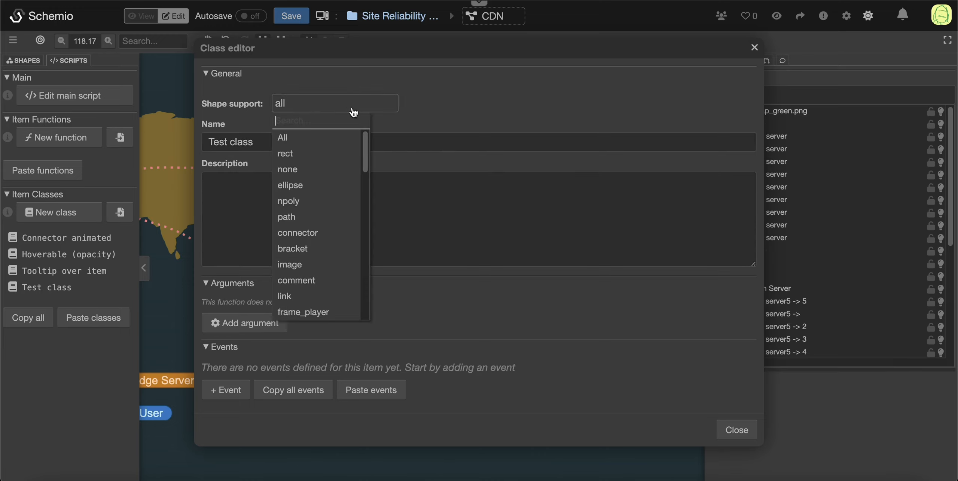
left_click(282, 104)
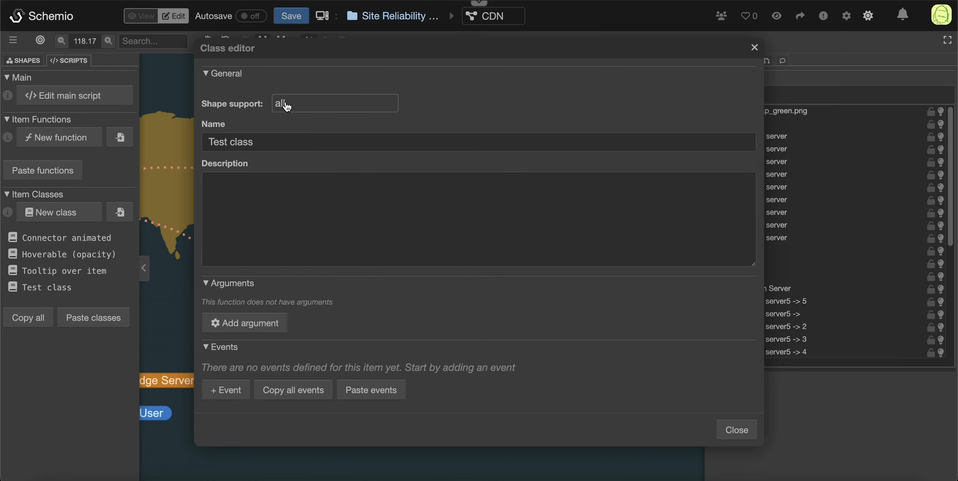
left_click(338, 104)
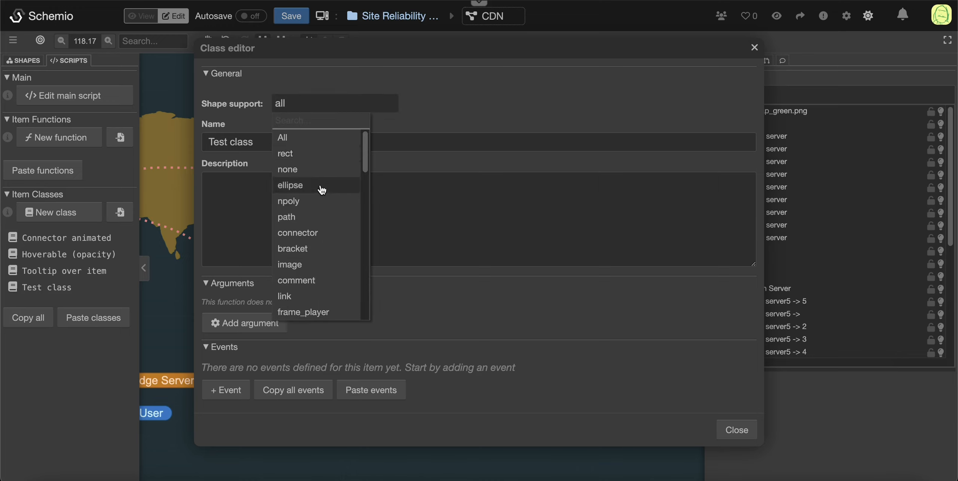
left_click(372, 104)
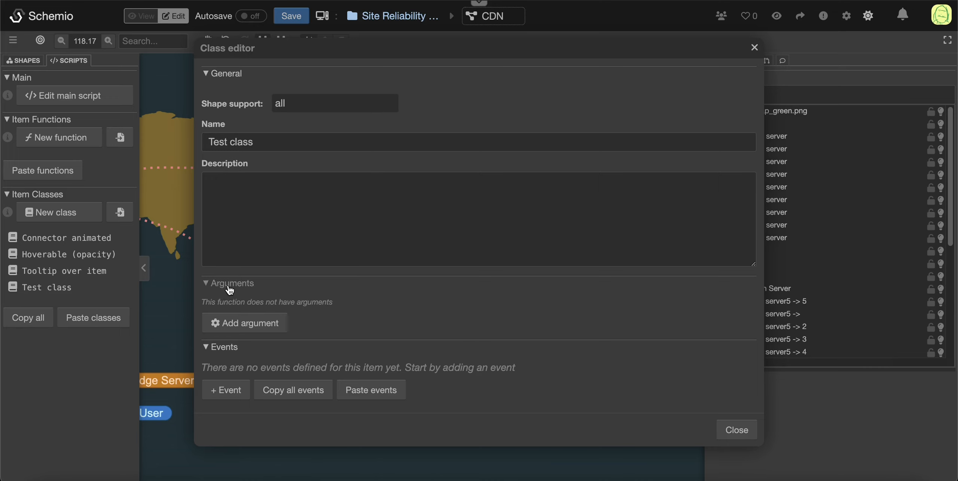
Step: Add a string argument called "name" to the class and enter a first name as its default value
left_click(231, 324)
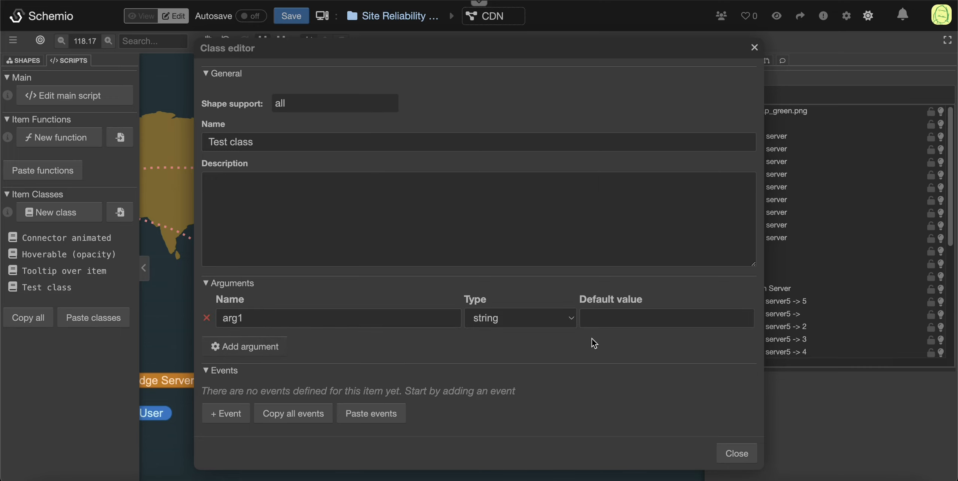
left_click(298, 318)
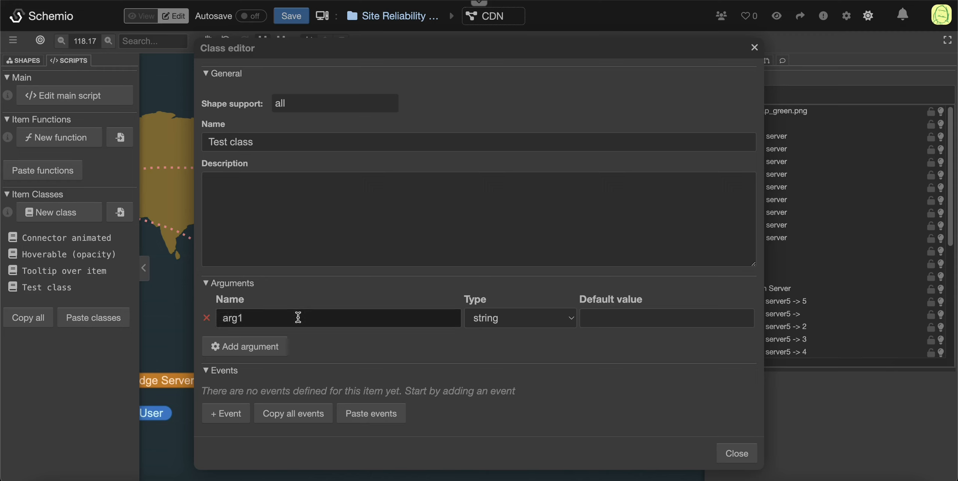
key("BackSpace")
type("name")
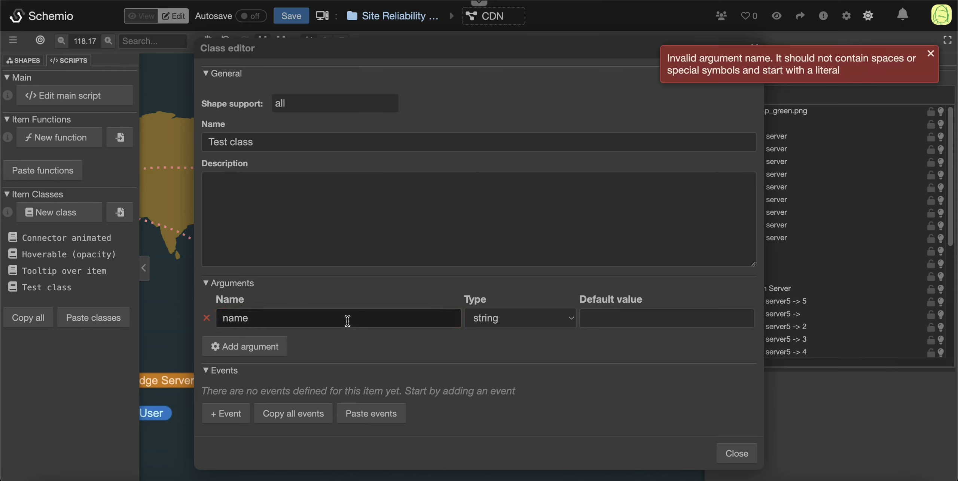
left_click(518, 322)
left_click(519, 322)
left_click(651, 322)
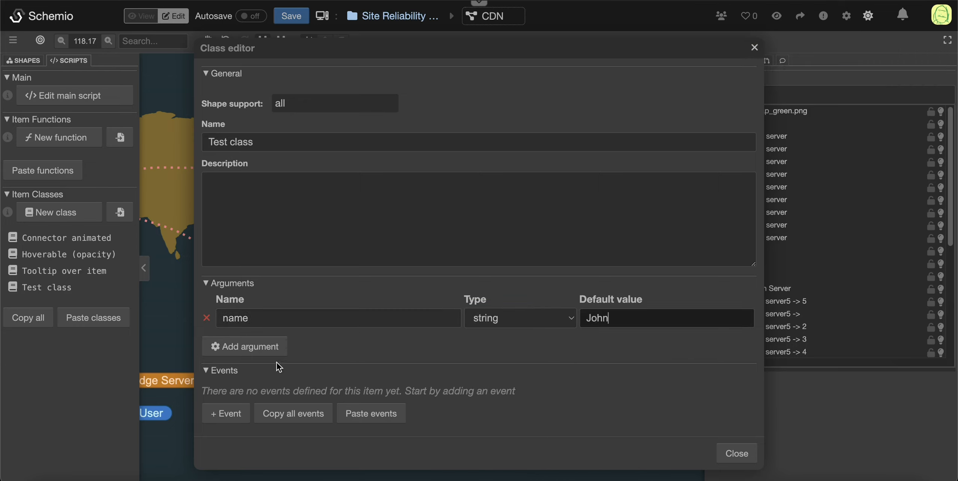
Step: Add a second argument called "color" of type color with light pink as its default value
left_click(264, 346)
double_click(263, 340)
type("color")
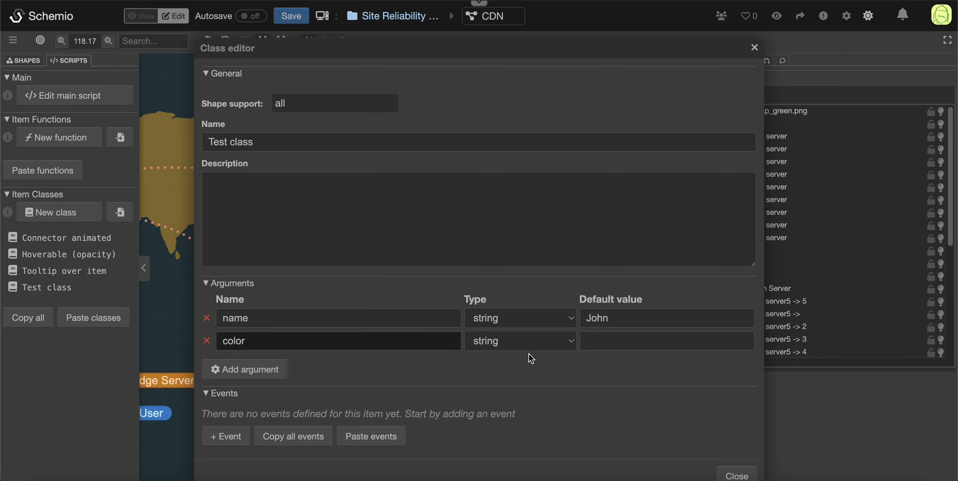
left_click(524, 342)
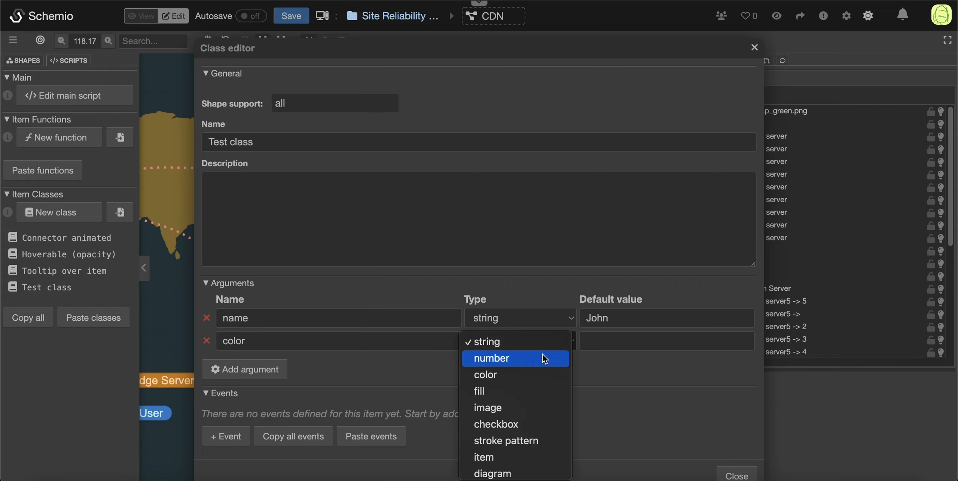
left_click(508, 376)
left_click(629, 340)
left_click_drag(484, 212, 473, 198)
left_click(483, 399)
left_click(482, 400)
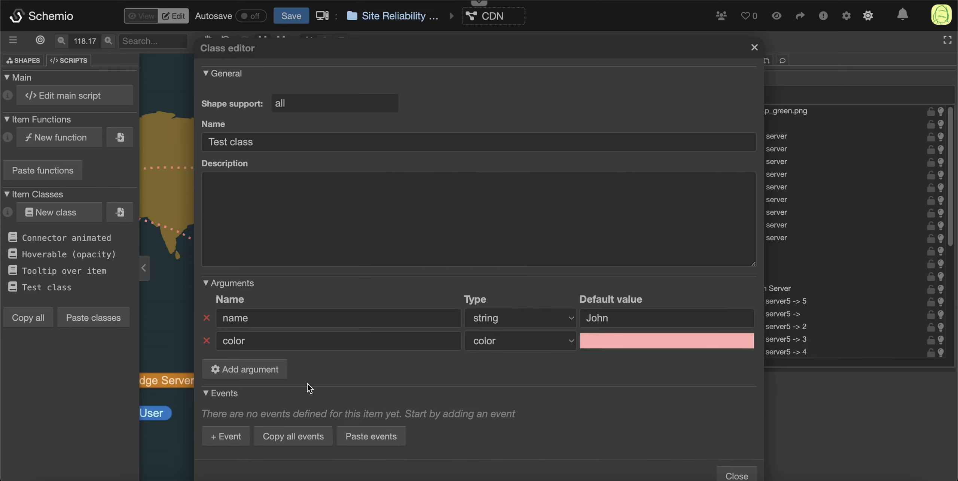
Step: Add a number argument called "size" with a default value of 3 and close the class editor
left_click(245, 369)
double_click(254, 367)
type("size")
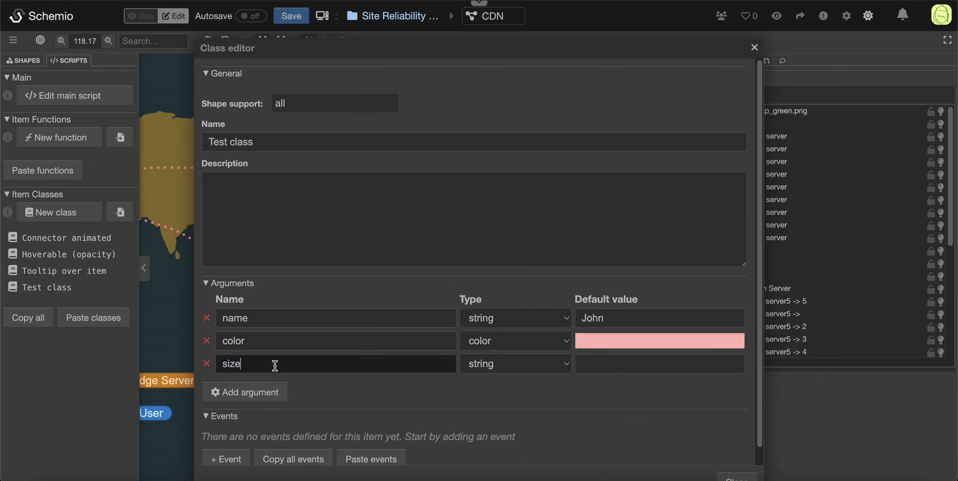
left_click(522, 369)
left_click(554, 381)
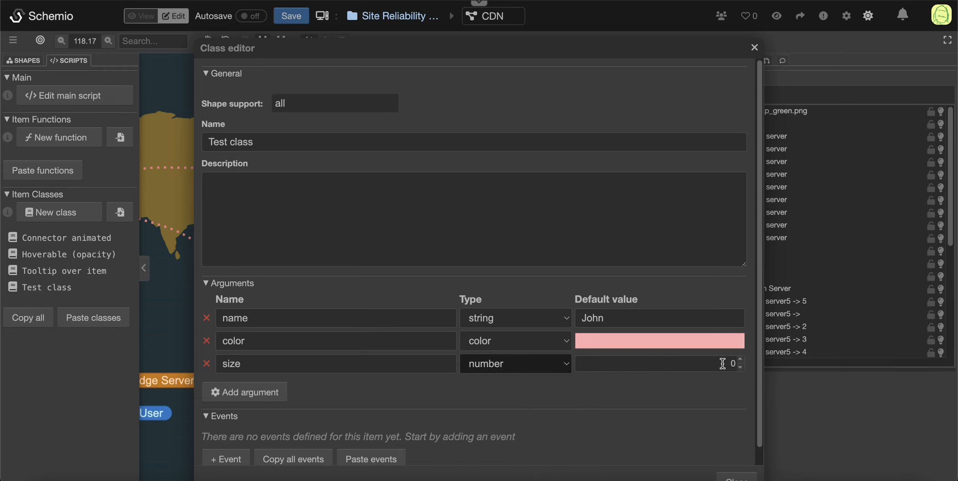
left_click(741, 360)
double_click(740, 360)
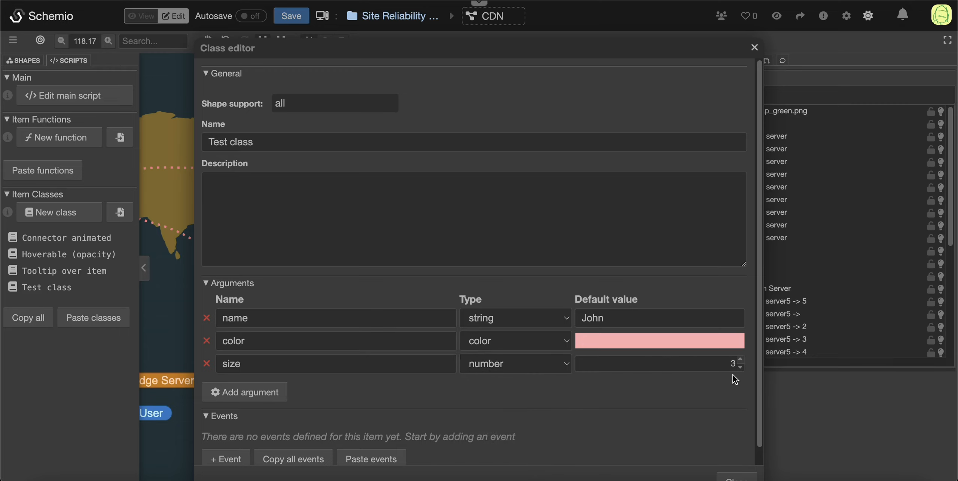
scroll(387, 406, "down", 1)
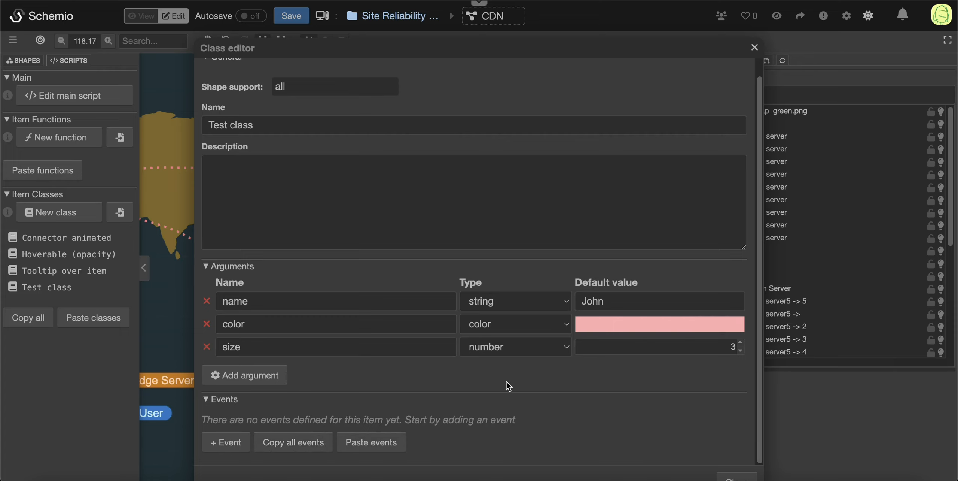
left_click(754, 47)
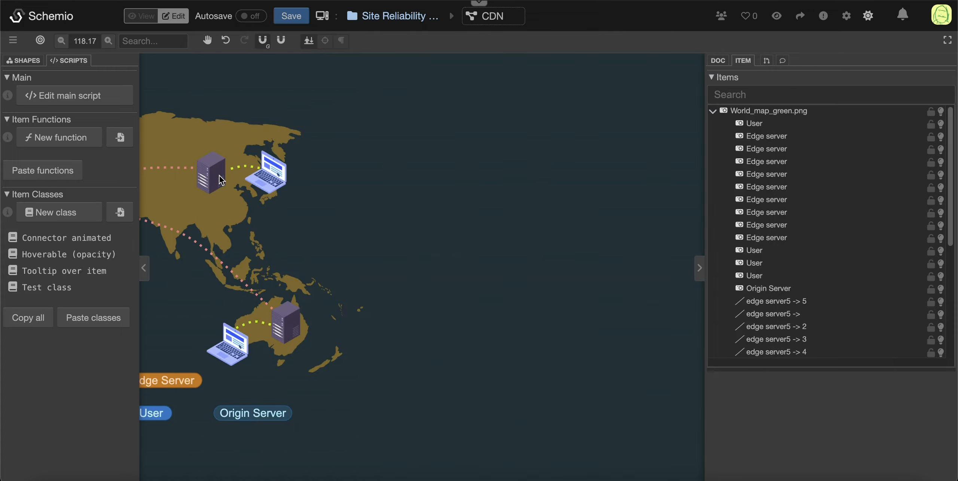
Step: Add a Clicked event to the edge server in East Asia and delete it again
scroll(862, 314, "down", 5)
scroll(763, 402, "down", 5)
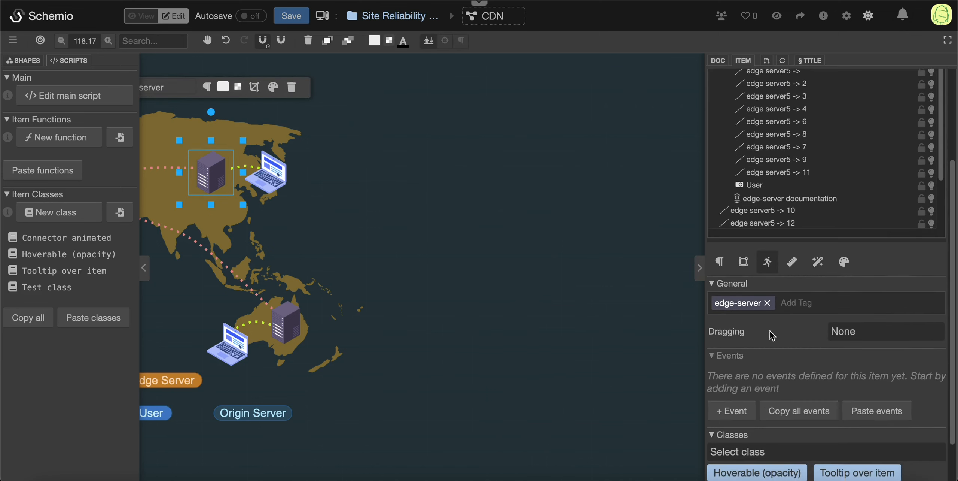
left_click(732, 359)
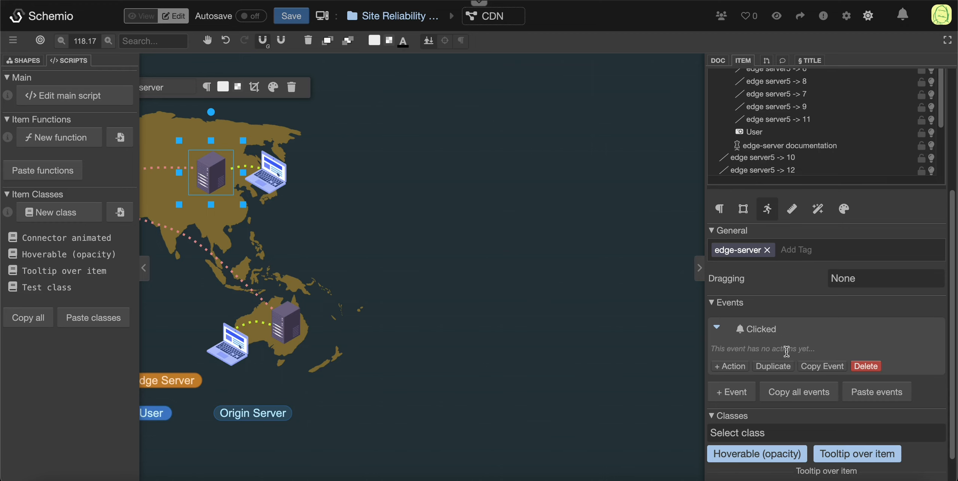
left_click(866, 366)
Step: Reopen Test class for editing and add a Clicked event to it
left_click(49, 287)
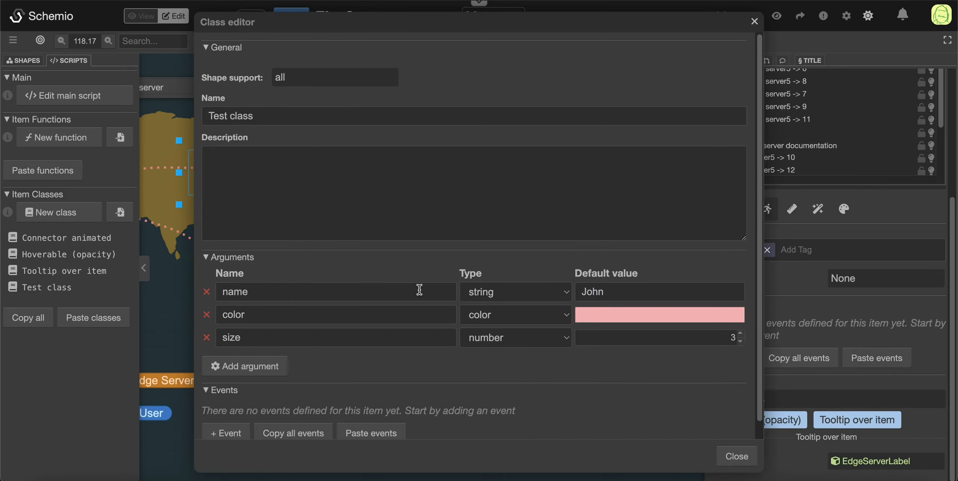
scroll(396, 289, "down", 1)
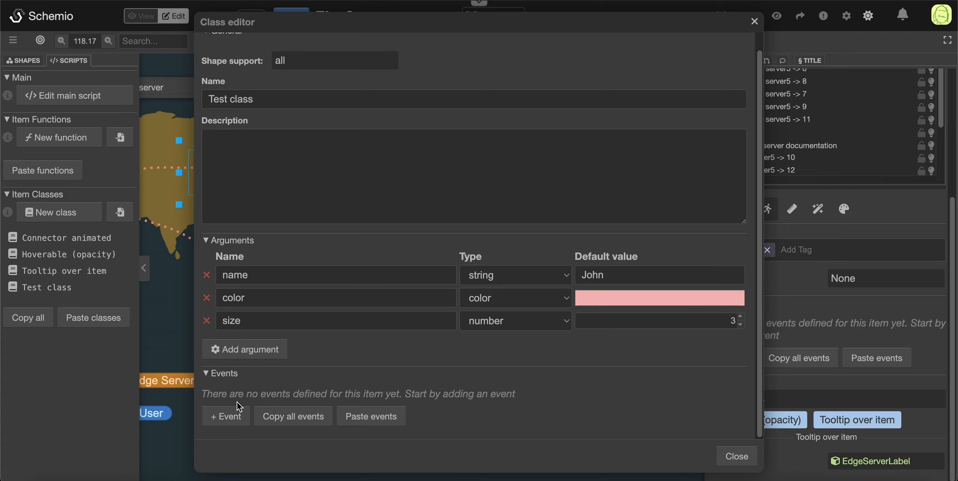
left_click(302, 428)
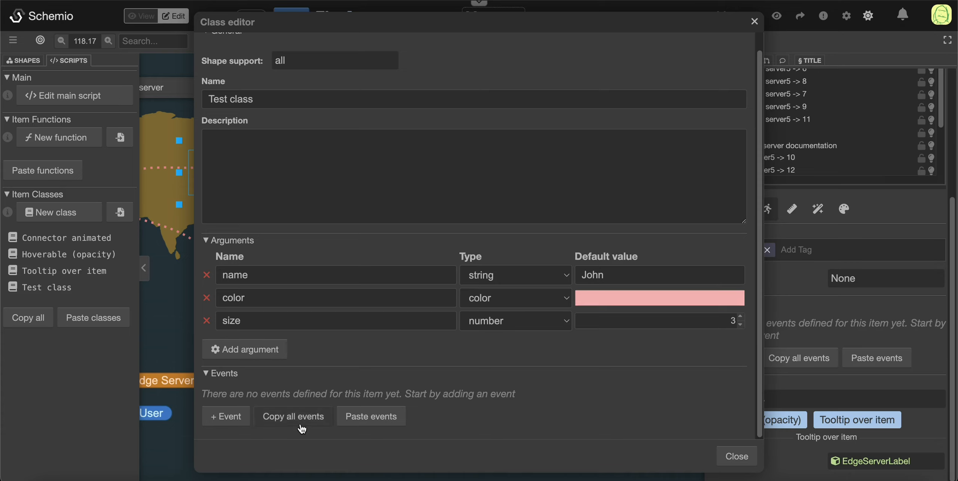
left_click(224, 416)
scroll(405, 405, "down", 3)
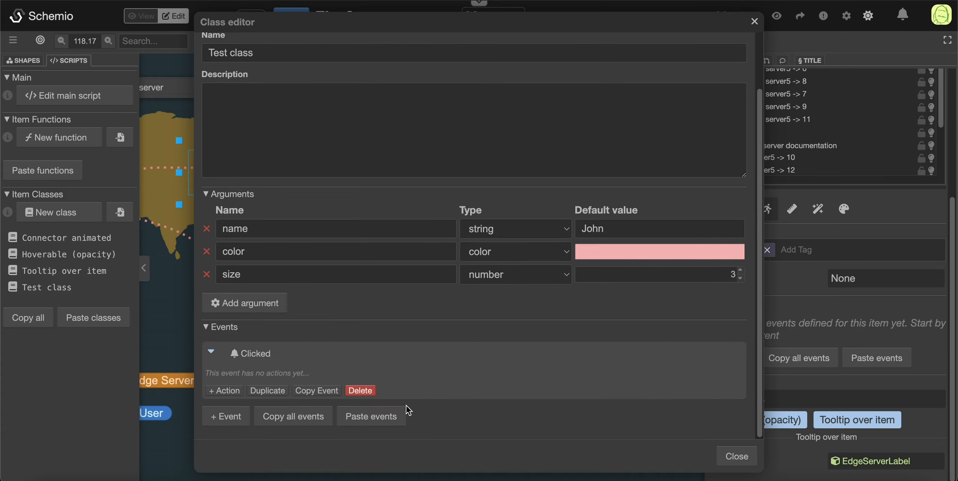
Step: Add an action to the Clicked event of Test class and make it run a Script
left_click(236, 391)
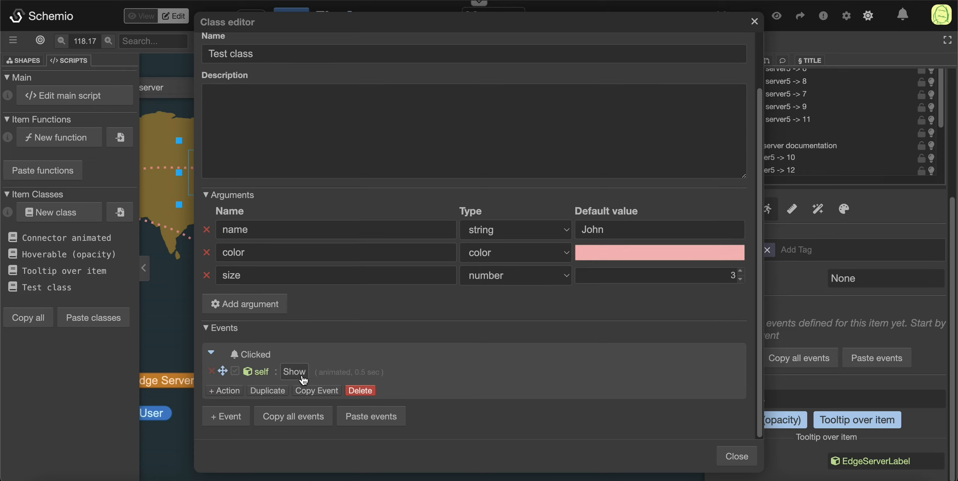
left_click(294, 371)
left_click(365, 184)
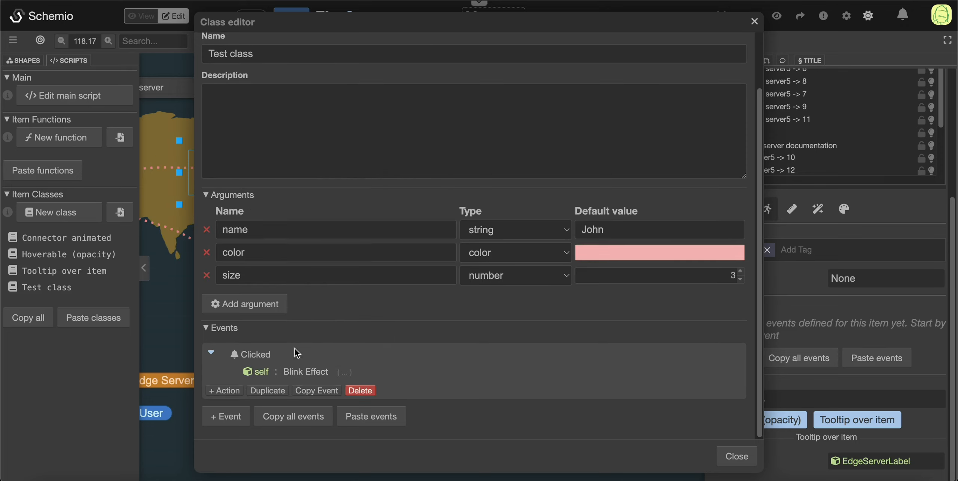
left_click(300, 371)
type("script")
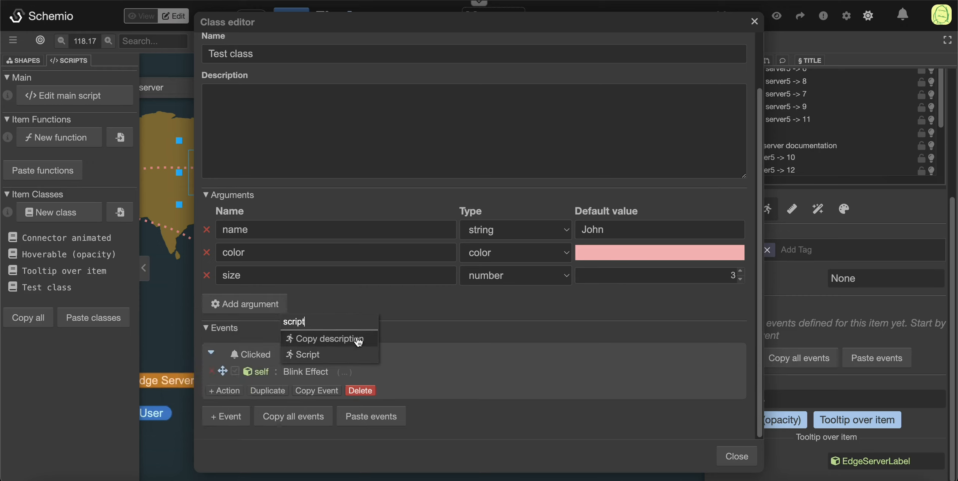
left_click(308, 354)
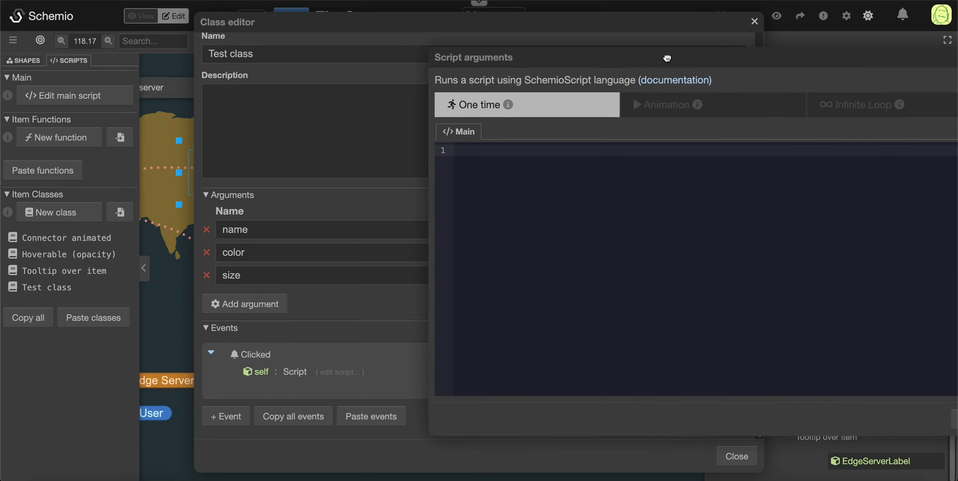
left_click_drag(513, 65, 623, 65)
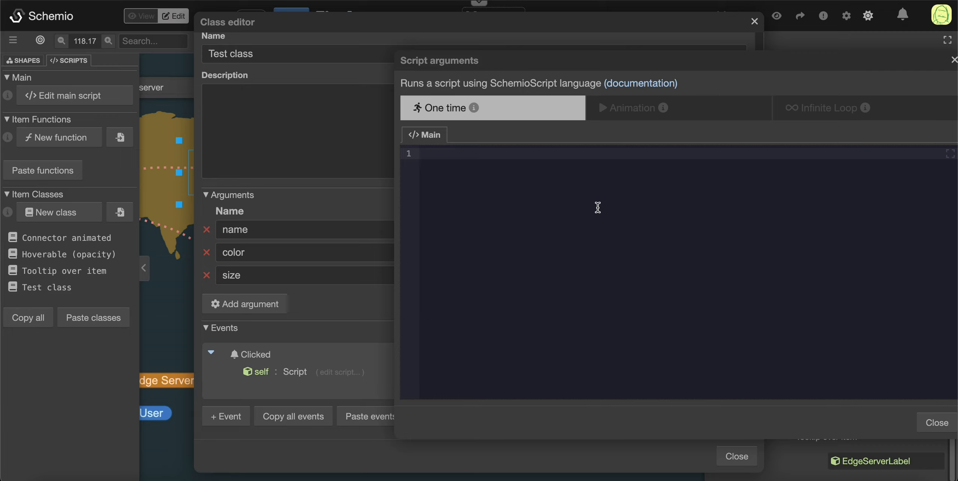
Step: Write setText('body', name) as the first line of the one-time script
type("setText('body', ")
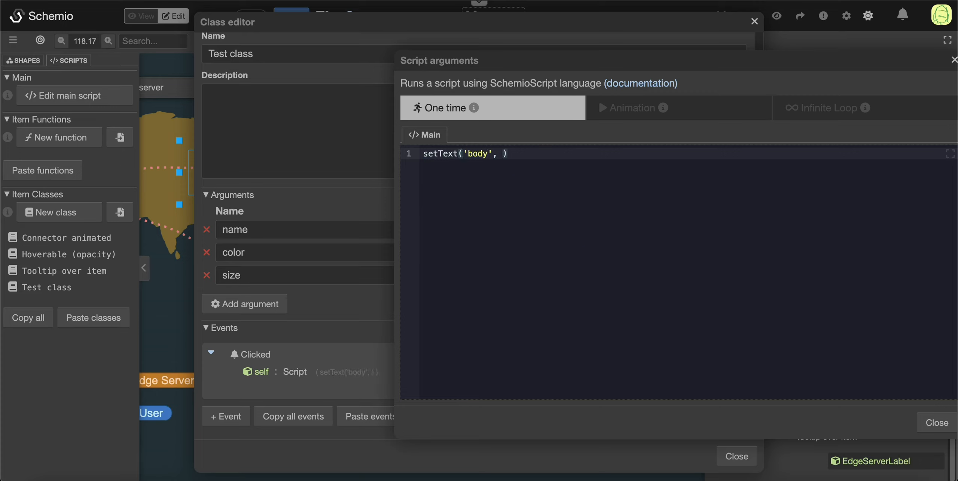
type("name")
left_click(601, 268)
left_click_drag(504, 154, 523, 154)
left_click(556, 183)
key("Return")
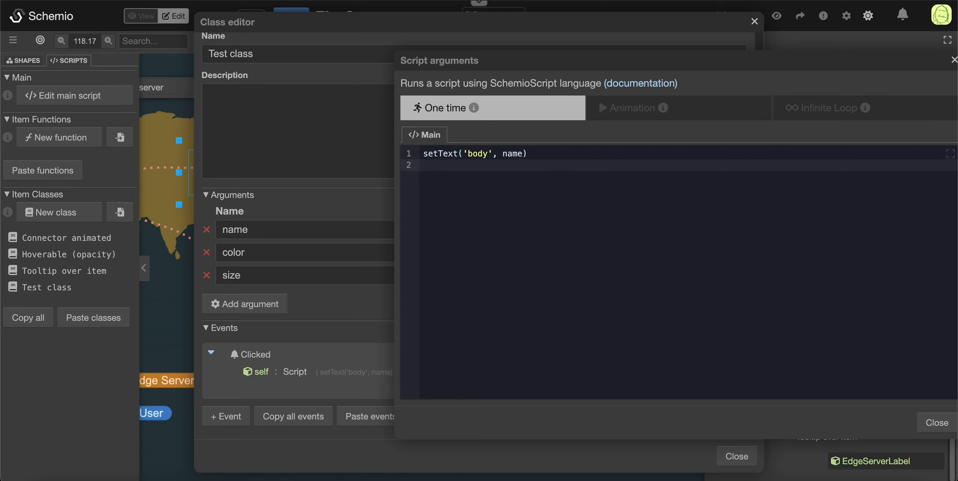
Step: Add the line setStrokeColor(color) to the script, followed by a blank line
type("setStrokeColor(color")
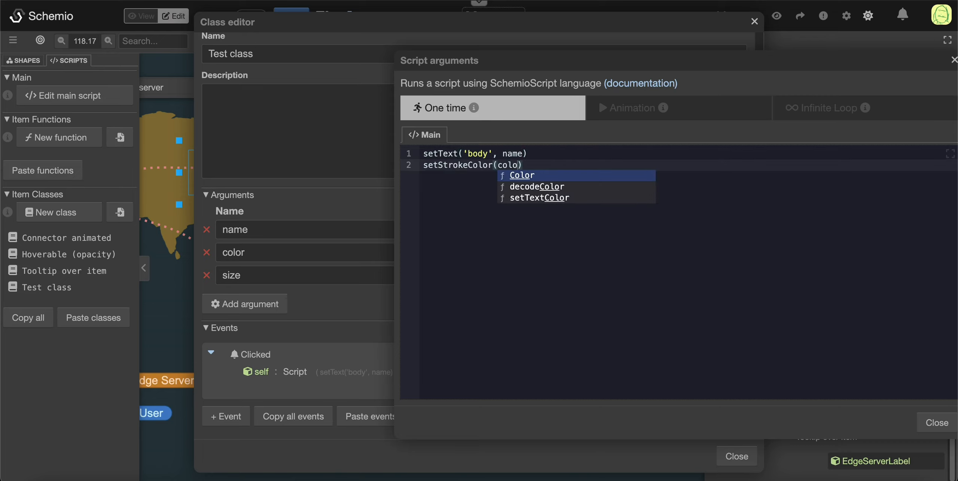
key("Return")
key("Return")
Step: Add the line setStrokeSize(size) to the script and close the script and class editors
type("se")
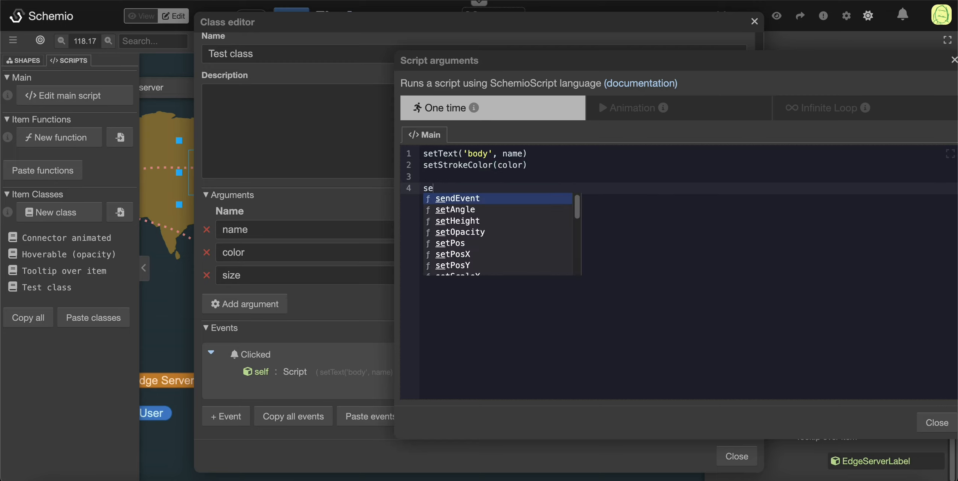
type("tStrokeSiz")
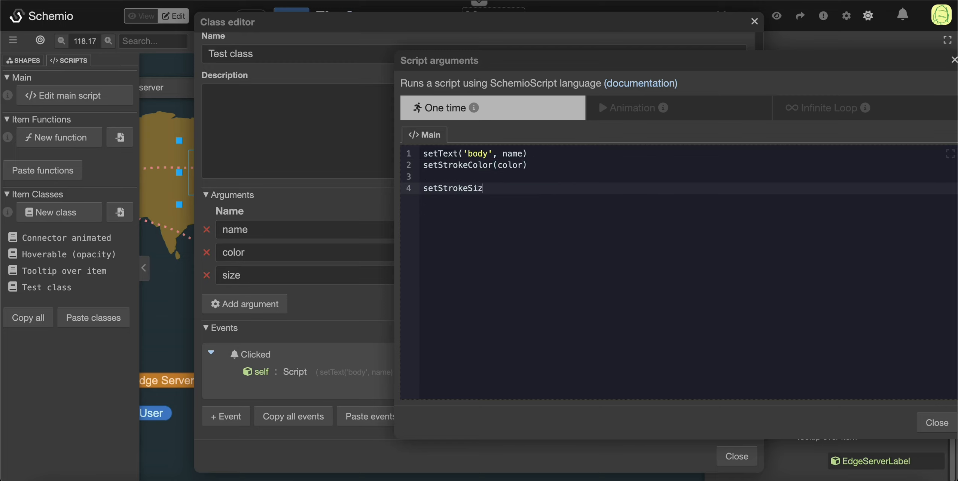
type("e(size")
key("Escape")
left_click_drag(604, 55, 537, 47)
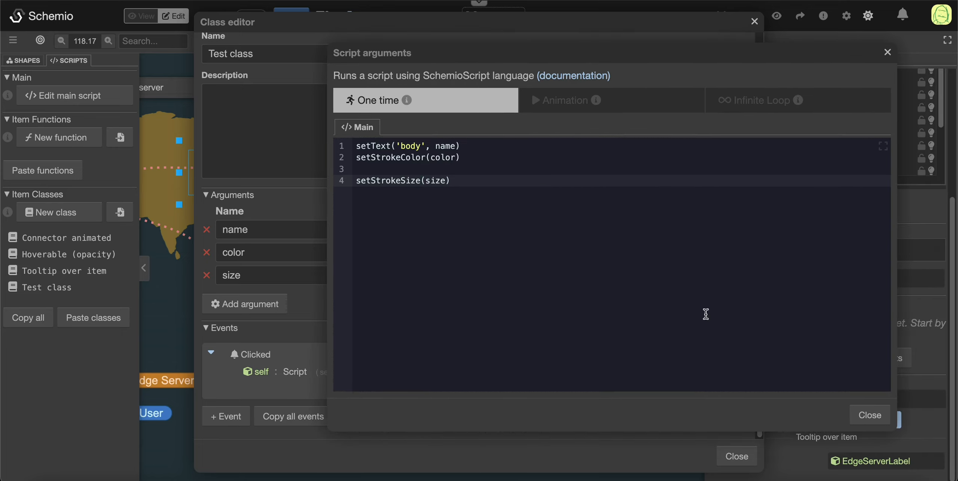
left_click(866, 416)
left_click(355, 126)
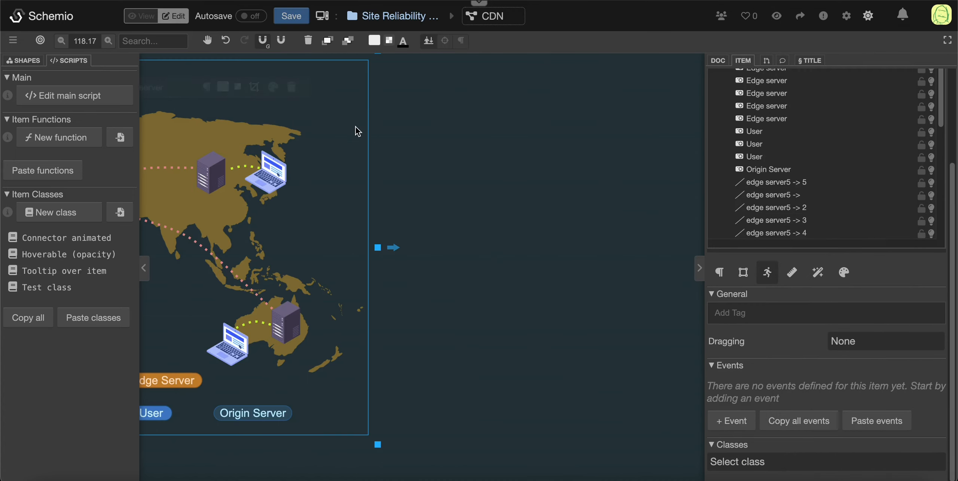
Step: Draw a rectangle in the empty area east of the map and assign Test class to it
left_click(23, 60)
left_click(26, 154)
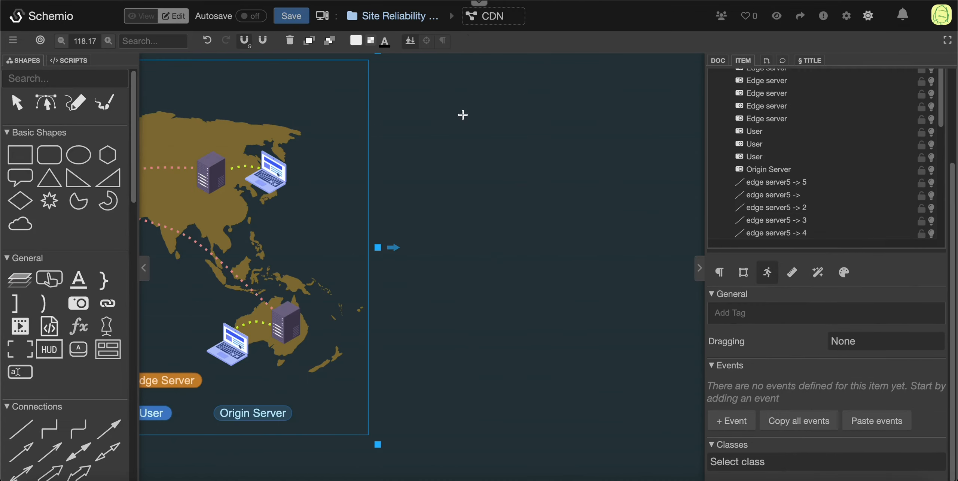
left_click_drag(427, 106, 532, 135)
left_click(786, 461)
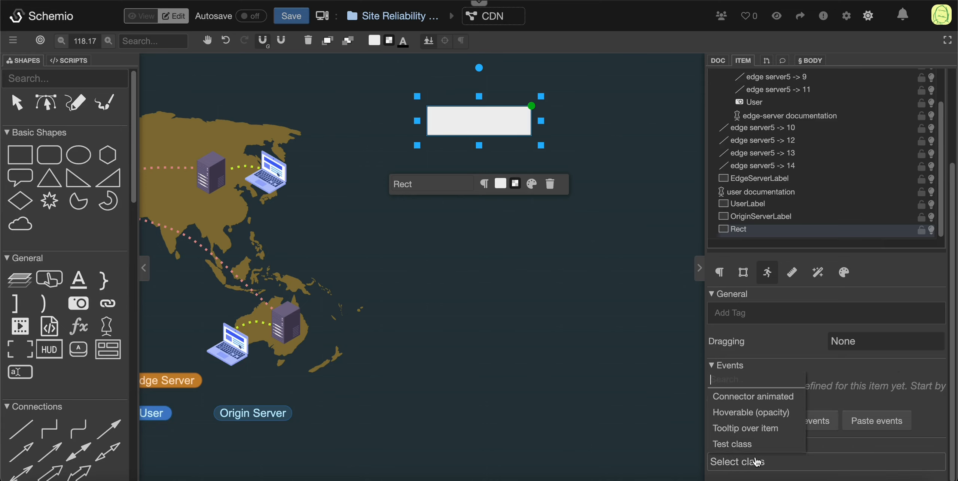
left_click(723, 443)
left_click(472, 277)
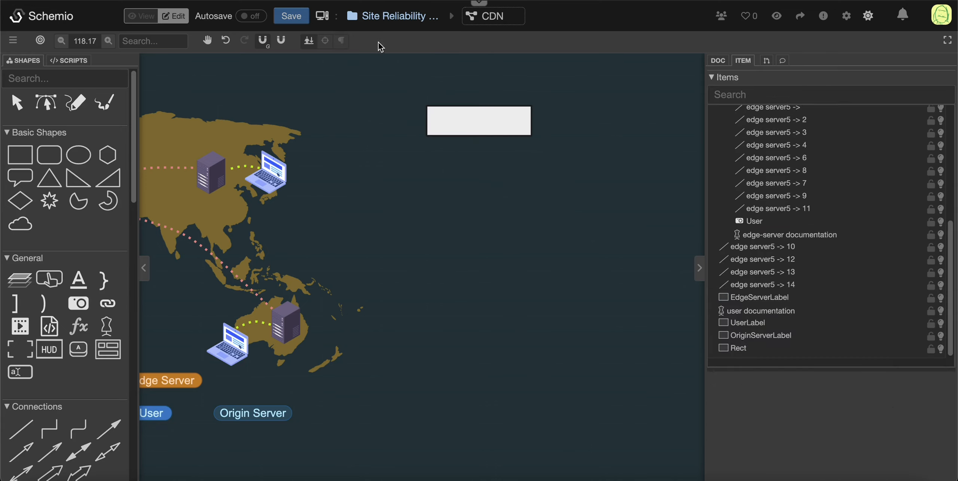
Step: Test the rectangle's Clicked event in view mode and return to edit mode
left_click(143, 16)
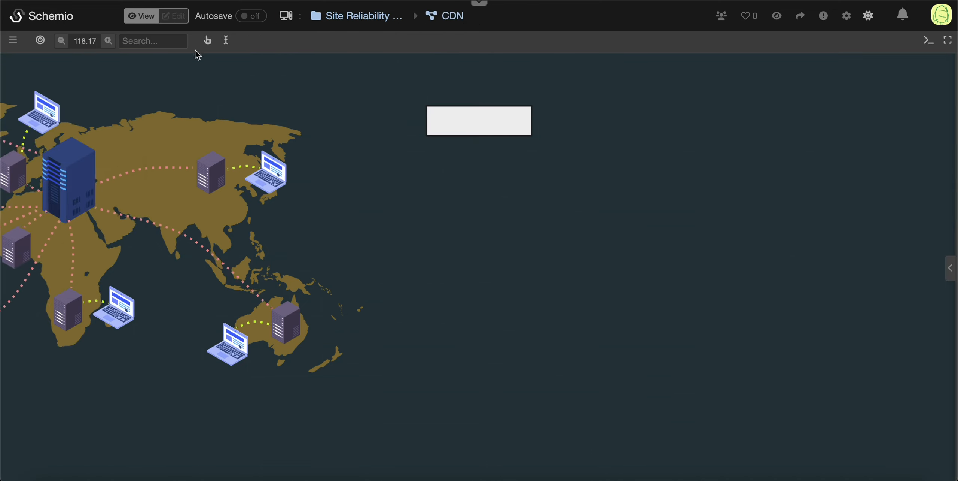
left_click(474, 122)
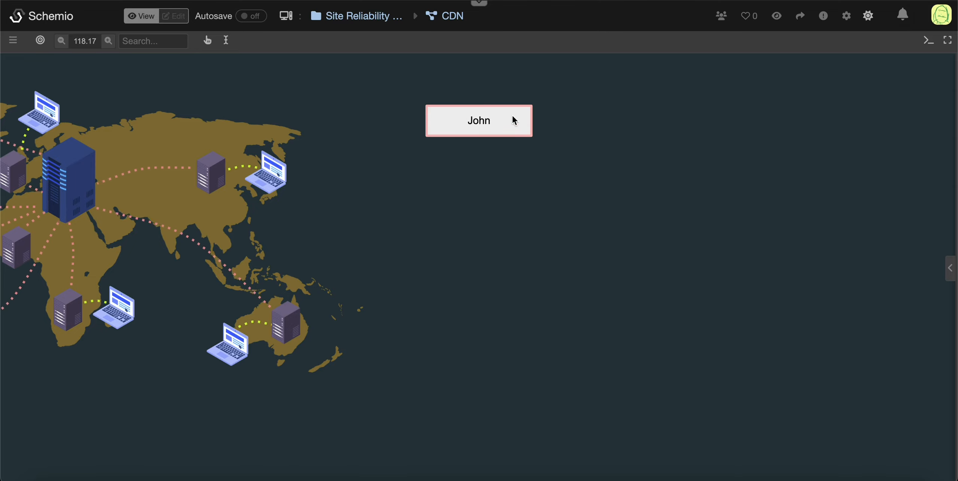
left_click(182, 15)
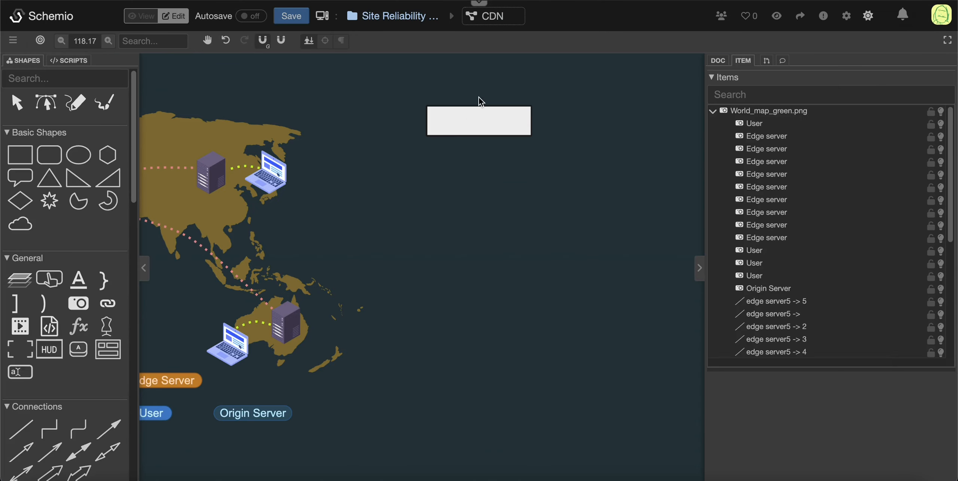
Step: Change the rectangle's Test class arguments: a different first name, green as the color and 10 as the size
left_click(486, 119)
scroll(878, 434, "down", 5)
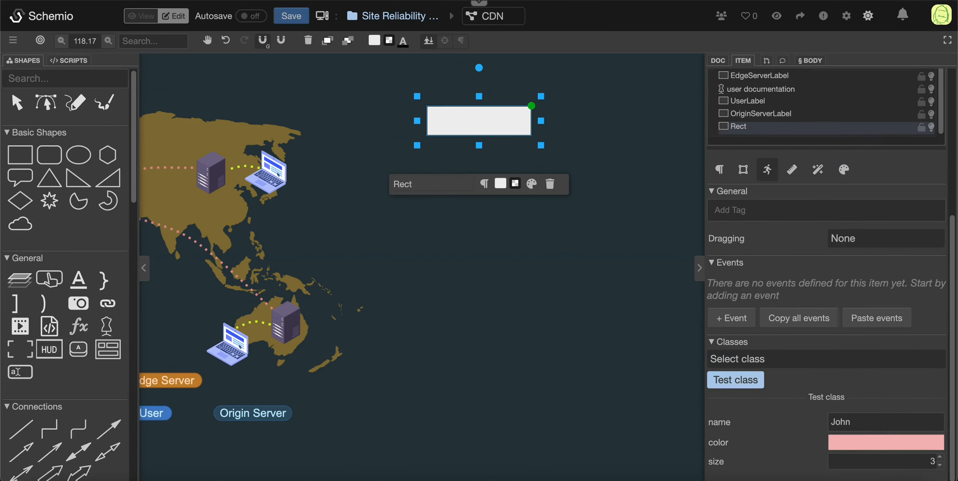
left_click(878, 420)
type("Jack")
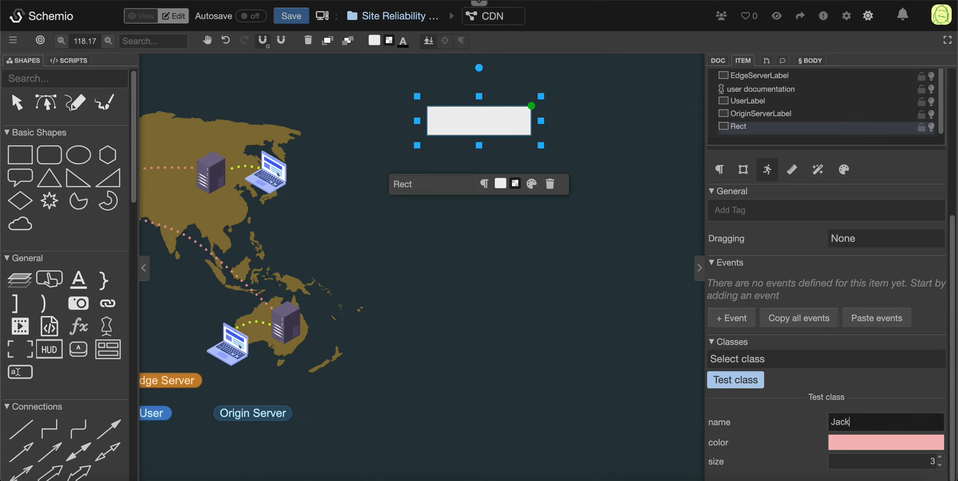
left_click(923, 437)
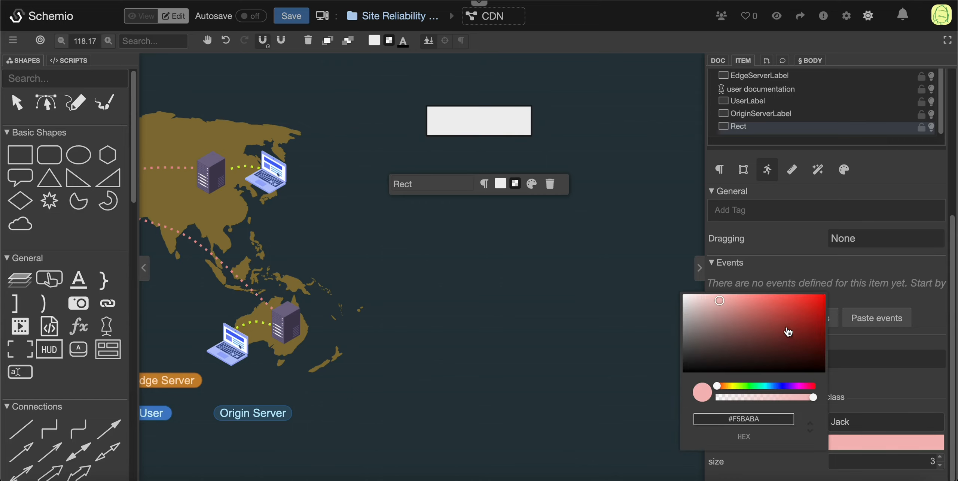
left_click(750, 388)
left_click(780, 303)
left_click(939, 457)
left_click(938, 457)
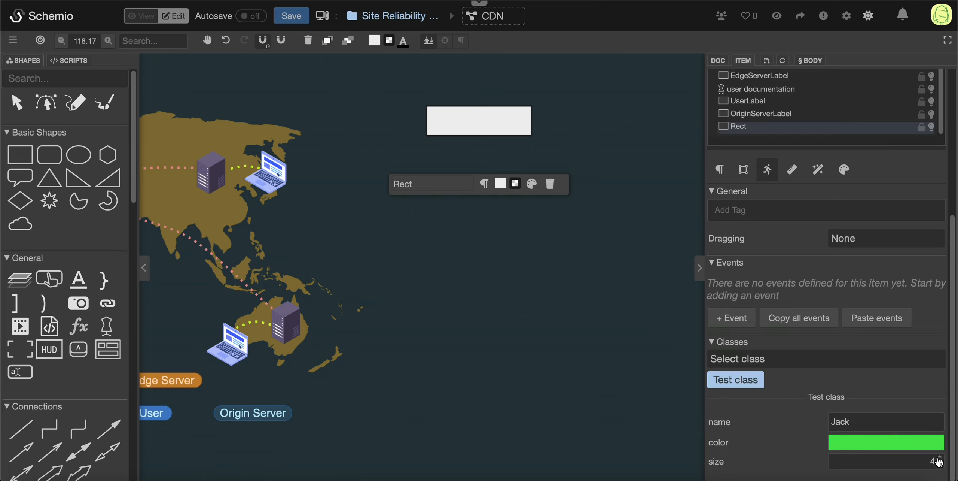
left_click(939, 457)
left_click(939, 457)
Step: Check the rectangle's click behavior with its customized arguments in view mode and return to edit mode
left_click(140, 18)
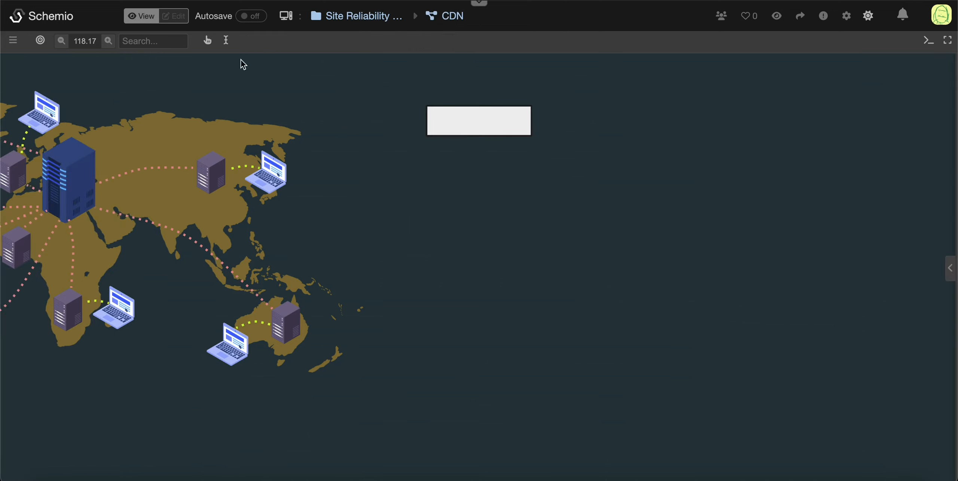
left_click(180, 17)
Step: Paste two copies of the rectangle, placing one below the original and one to its lower right
left_click(497, 125)
left_click(496, 123)
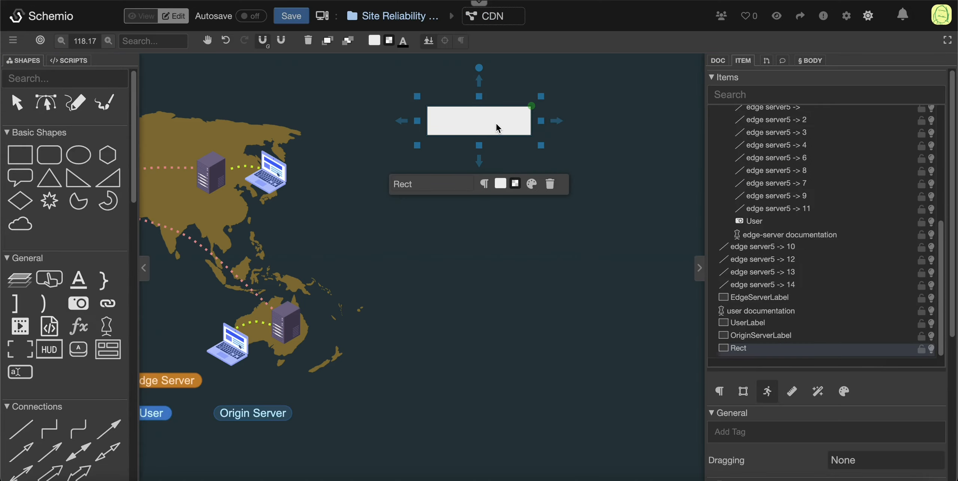
key("super+v")
left_click_drag(507, 274, 477, 246)
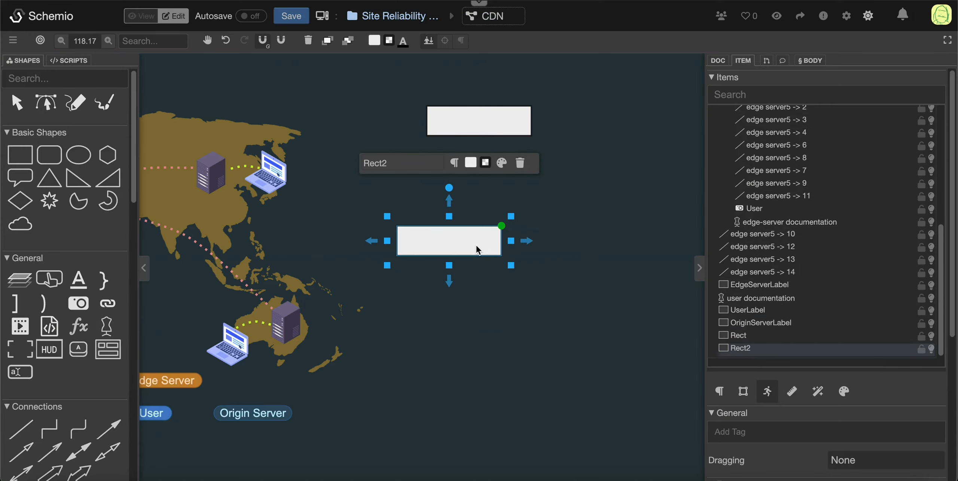
key("super+v")
left_click_drag(513, 269, 635, 182)
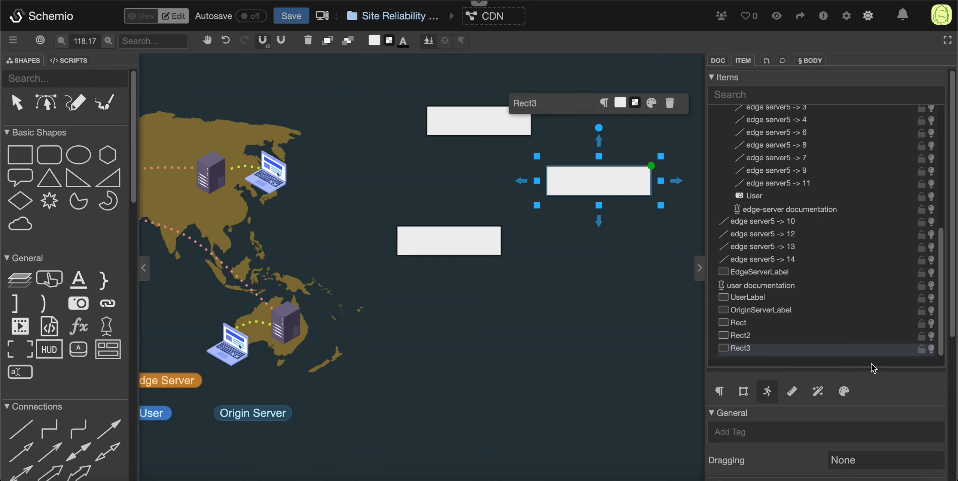
Step: Give Rect3 a different first name in its name argument and set its color argument to blue
scroll(874, 368, "down", 6)
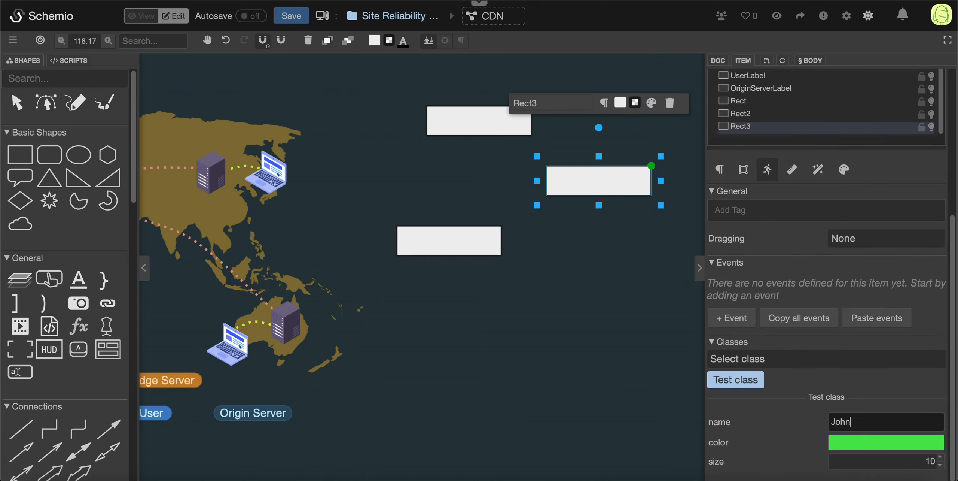
left_click(877, 442)
left_click(773, 385)
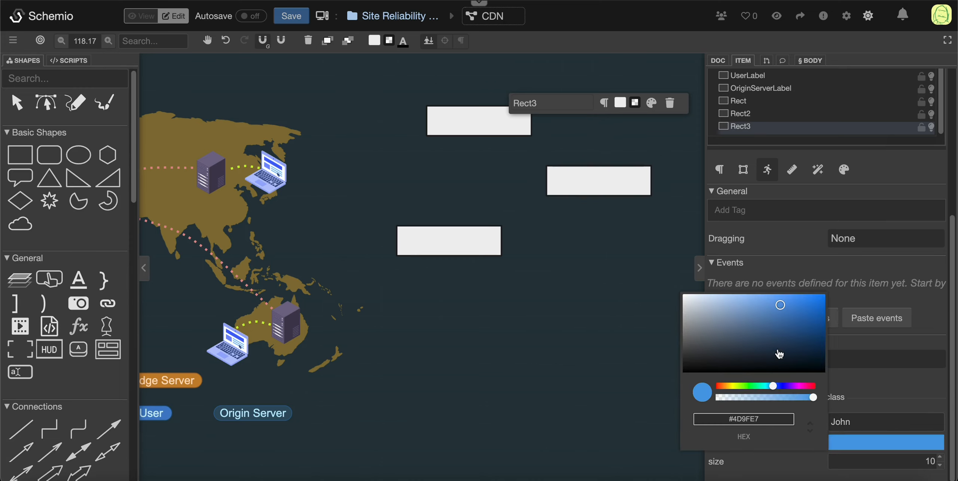
left_click_drag(779, 352, 784, 307)
Step: Give Rect2 a different first name in its name argument and set its color argument to purple (#A844F4)
left_click(432, 250)
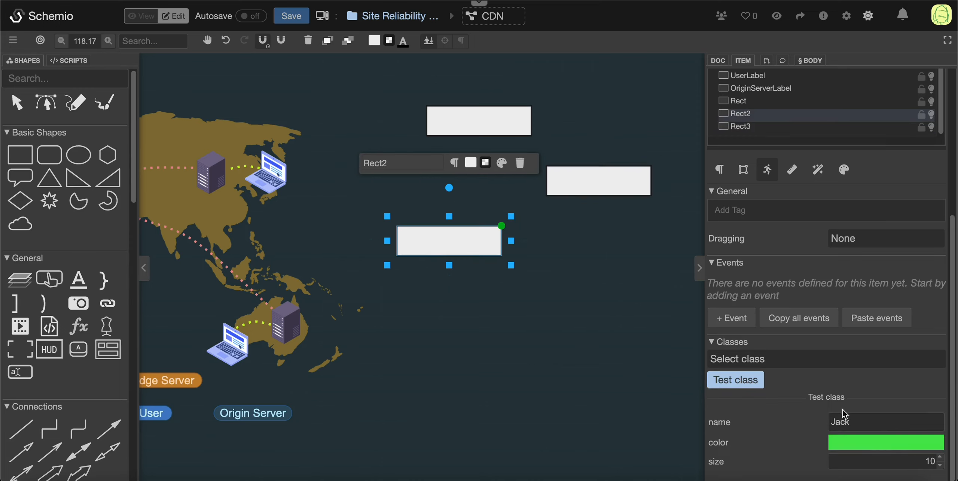
left_click(852, 423)
double_click(851, 424)
type("James")
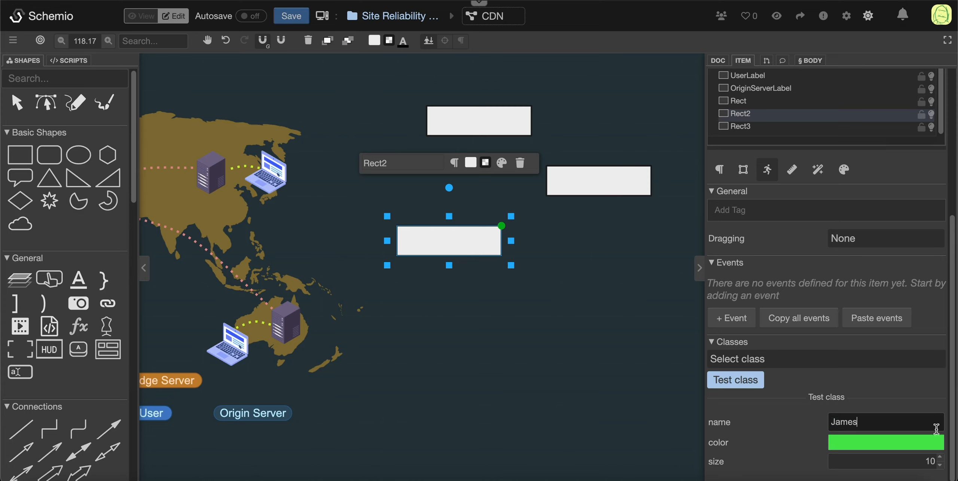
left_click(924, 442)
left_click(790, 385)
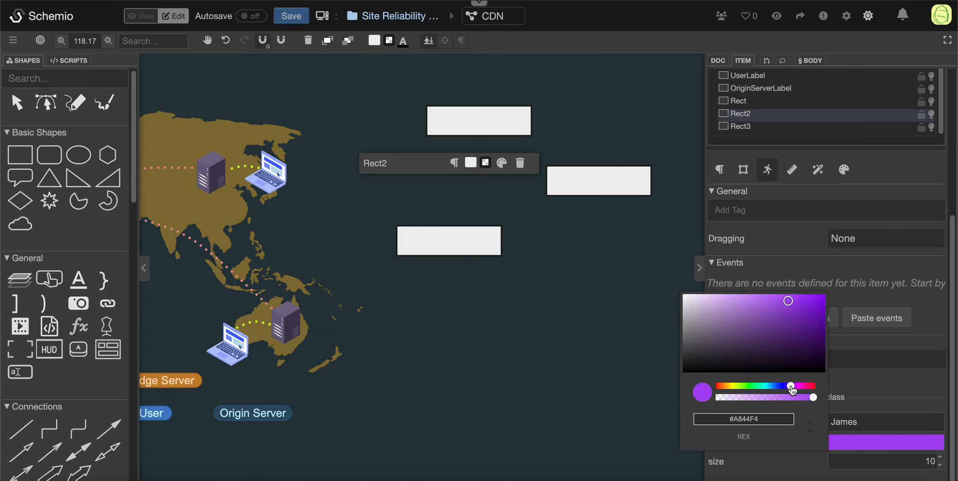
left_click(430, 381)
Step: Test the Clicked event on all three rectangles in view mode and return to edit mode
left_click(141, 16)
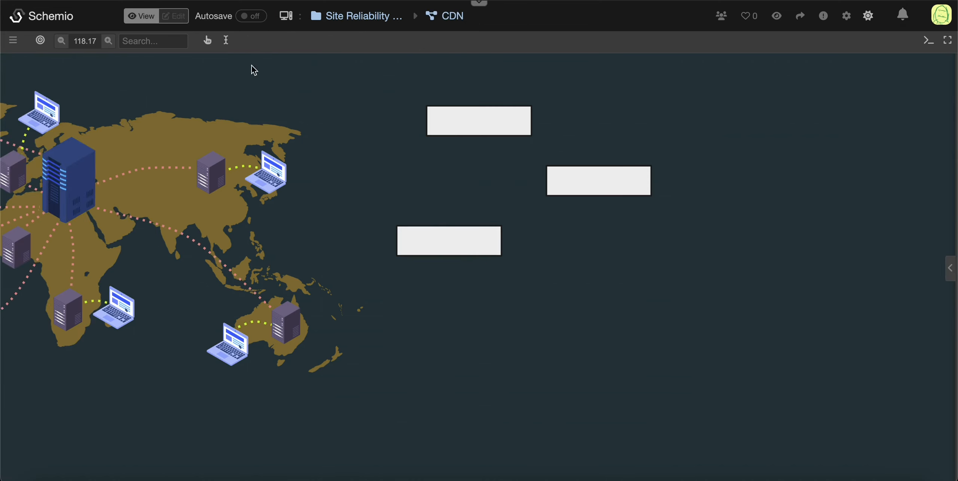
left_click(456, 117)
left_click(595, 188)
left_click(455, 238)
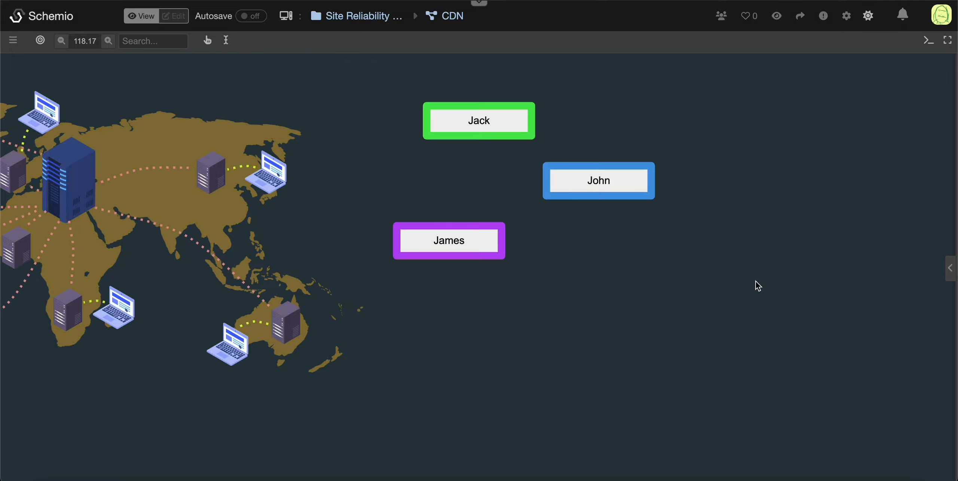
left_click(173, 16)
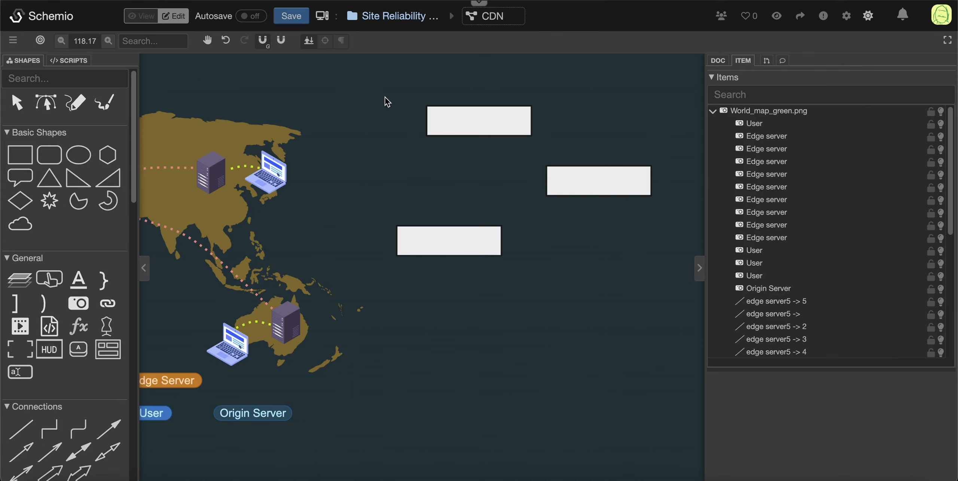
Step: Delete the three test rectangles from the empty area beside the world map
left_click(479, 120)
key("Delete")
left_click(642, 189)
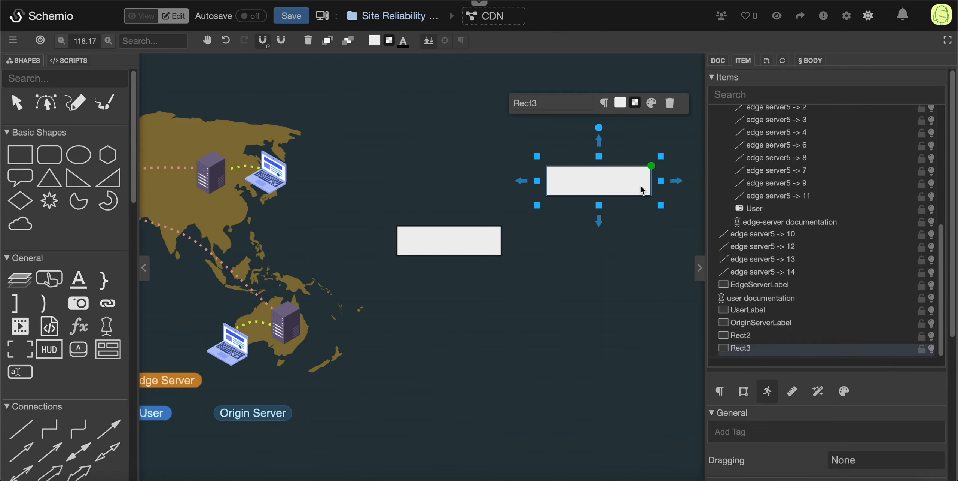
key("Delete")
left_click(489, 242)
key("Delete")
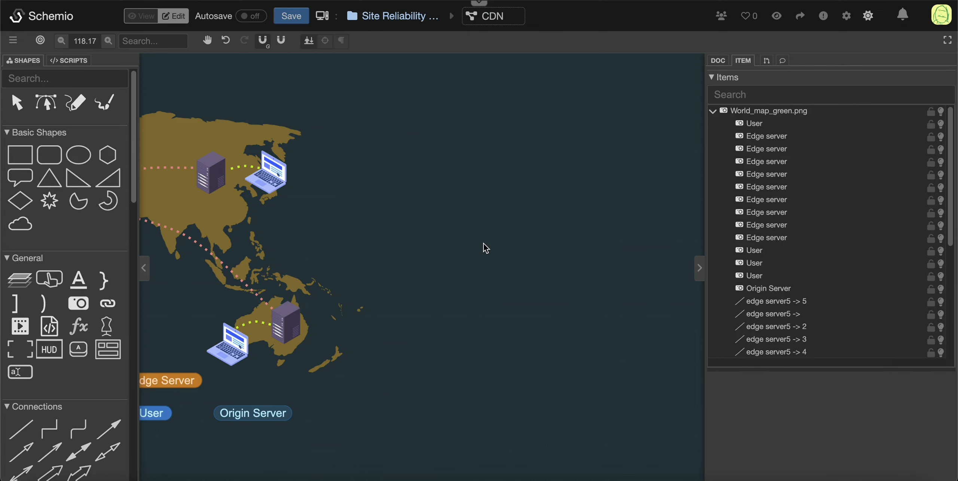
Step: Preview the hover tooltips on the map's items in view mode and return to edit mode
left_click_drag(212, 305, 402, 266)
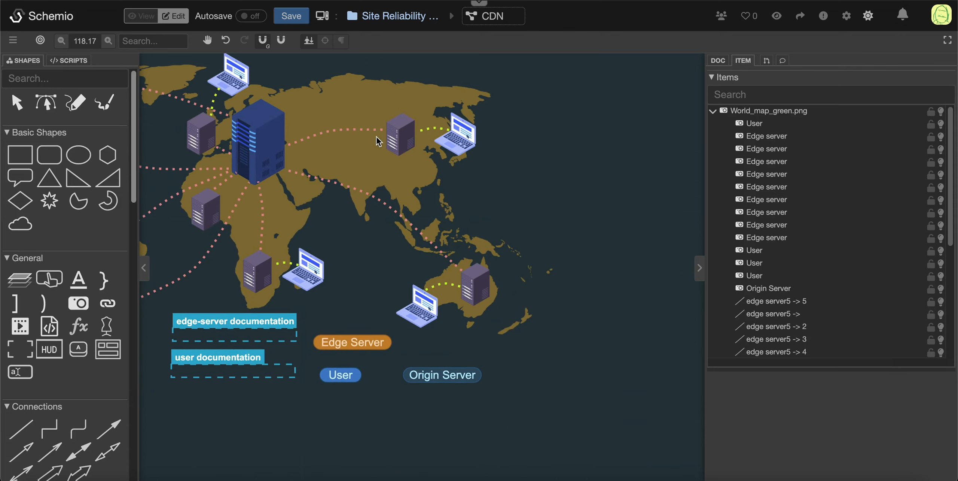
left_click(138, 23)
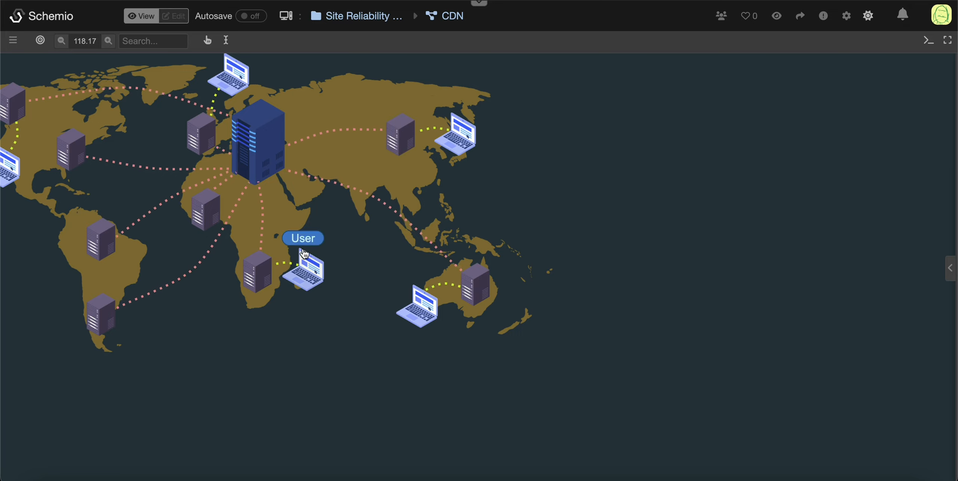
left_click(170, 18)
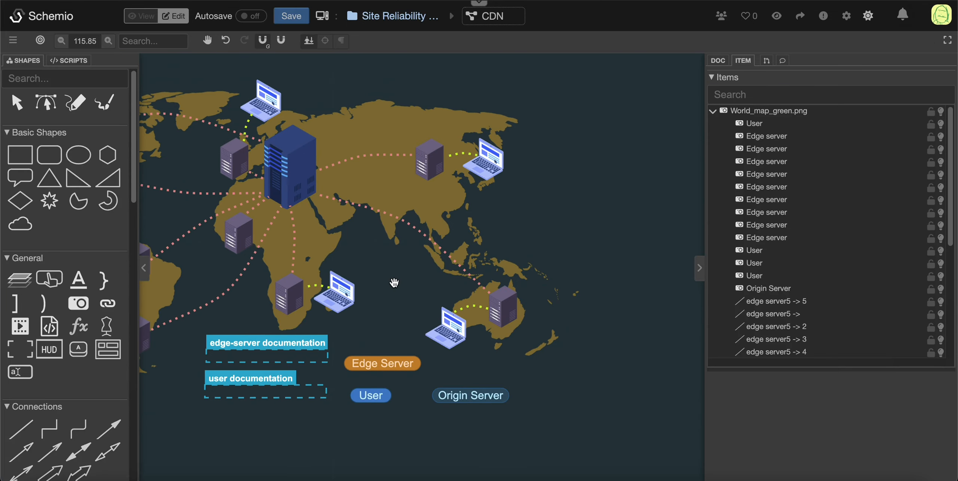
Step: Select the edge server in East Asia and examine the classes assigned to it
left_click(435, 169)
scroll(894, 217, "down", 5)
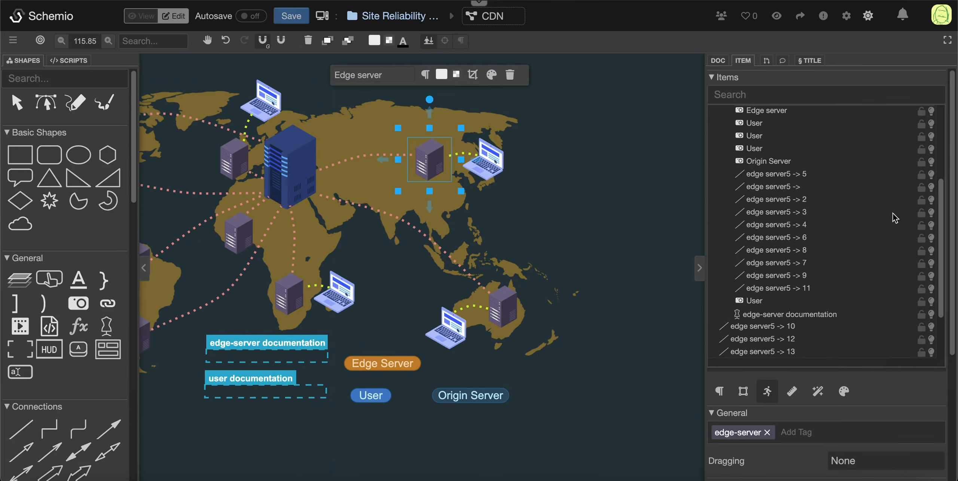
scroll(839, 396, "down", 5)
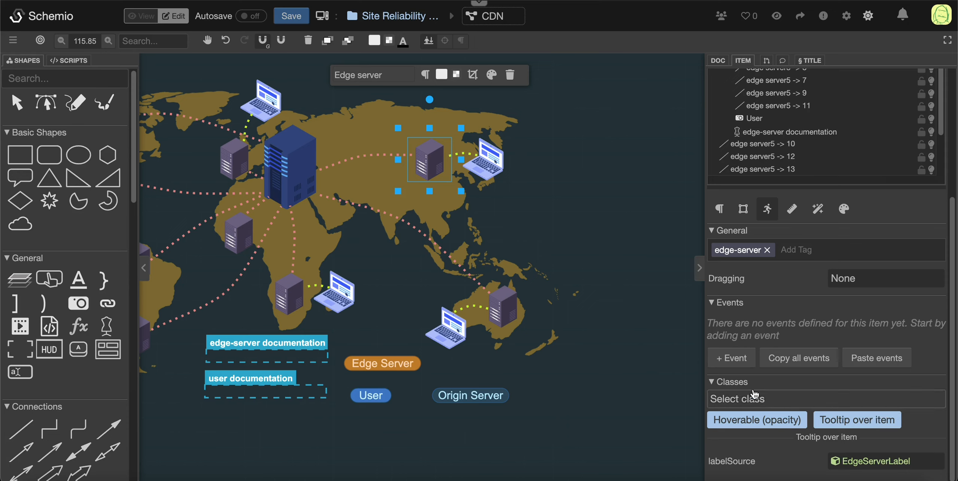
Step: Review the Init, Mouse In and Mouse Out events of the Hoverable (opacity) class and close its editor
left_click(78, 64)
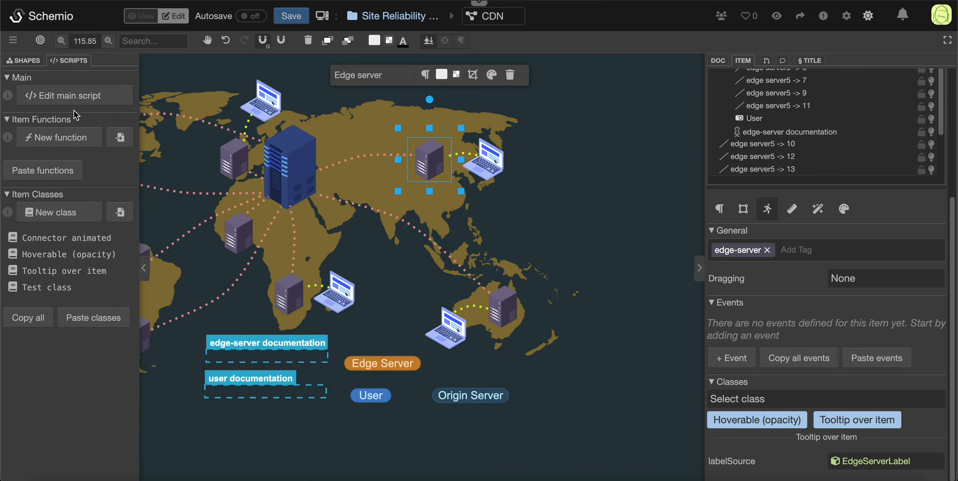
left_click(39, 254)
scroll(352, 172, "down", 3)
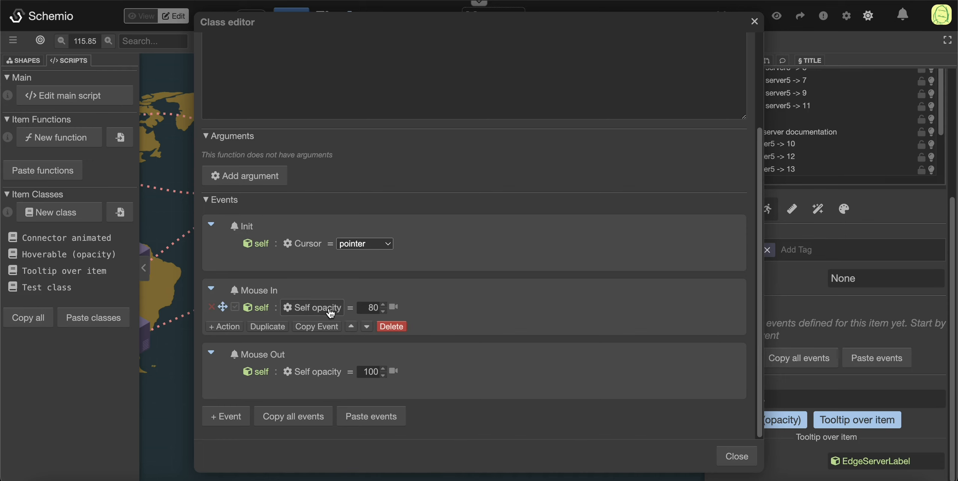
left_click(754, 21)
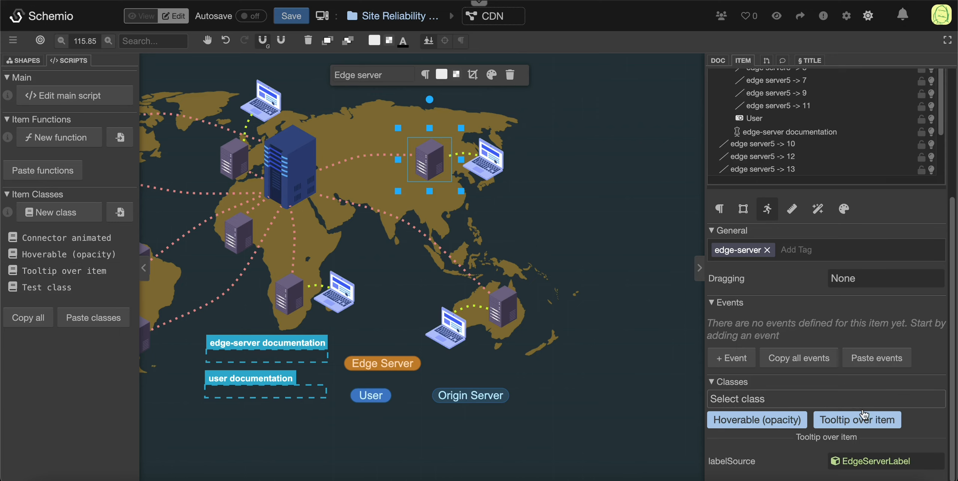
Step: Review the labelSource argument and the events of the Tooltip over item class, and close its editor
mouse_move(858, 413)
left_click(64, 270)
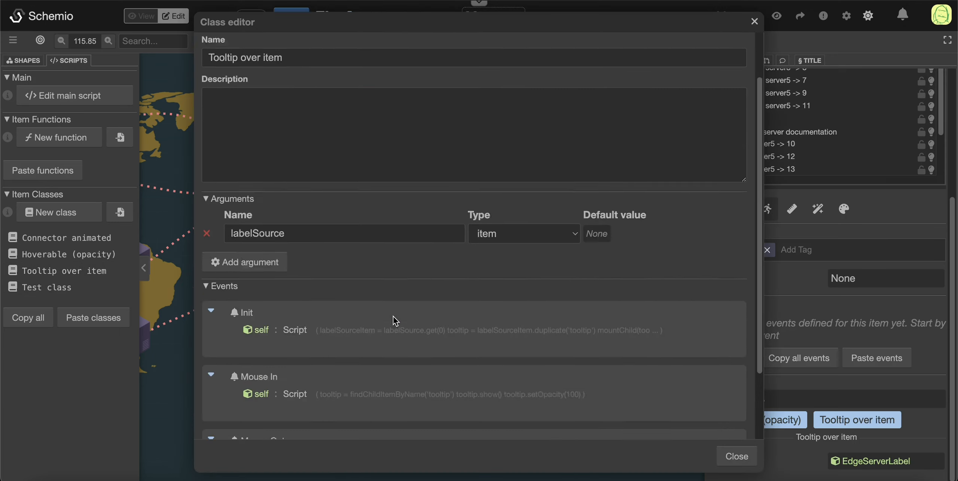
left_click_drag(302, 293, 235, 293)
left_click(341, 284)
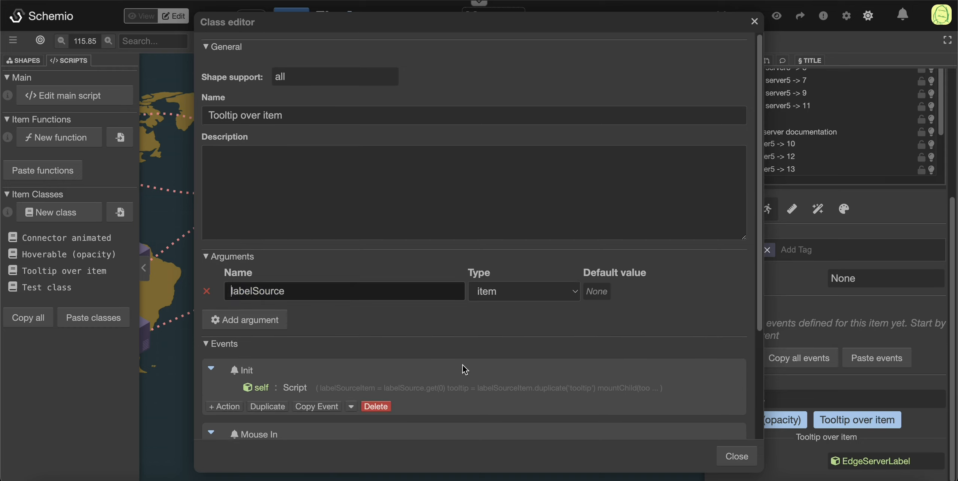
scroll(463, 363, "down", 4)
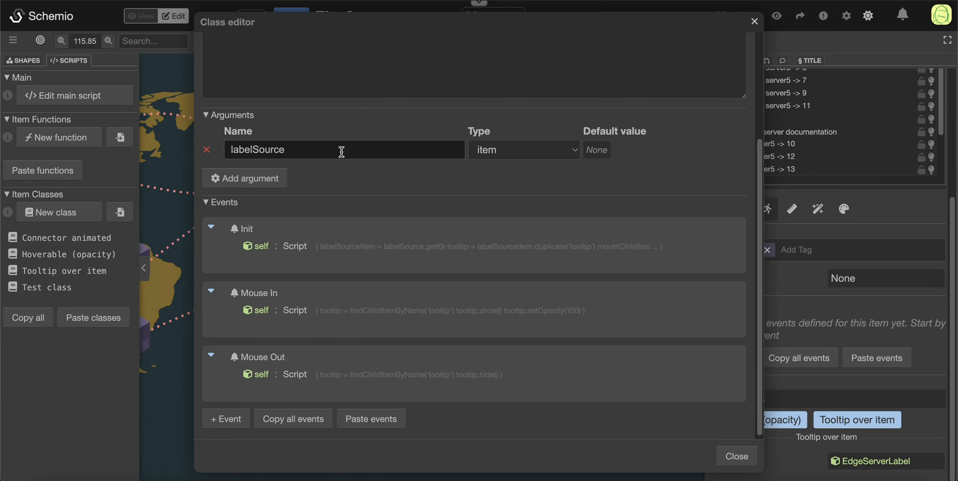
left_click(327, 149)
left_click(748, 460)
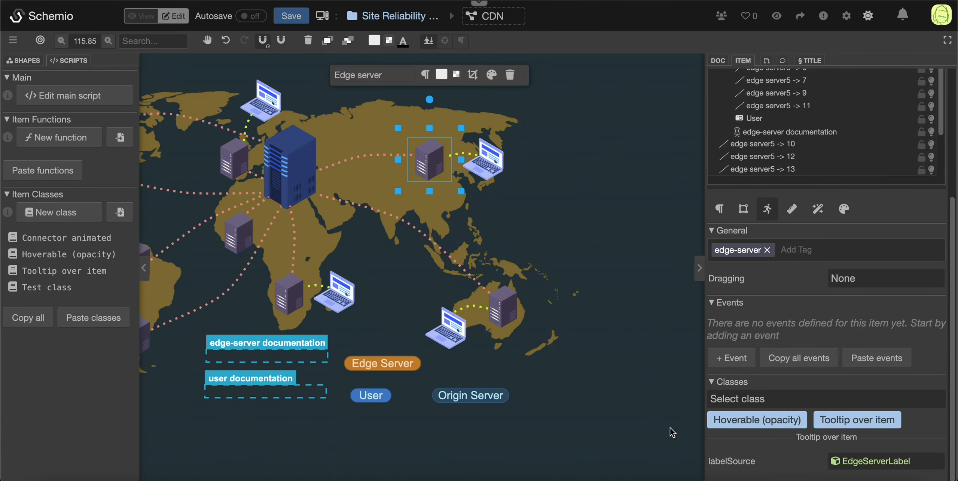
Step: Check the tooltips over the laptops and servers in view mode and return to edit mode
left_click(141, 16)
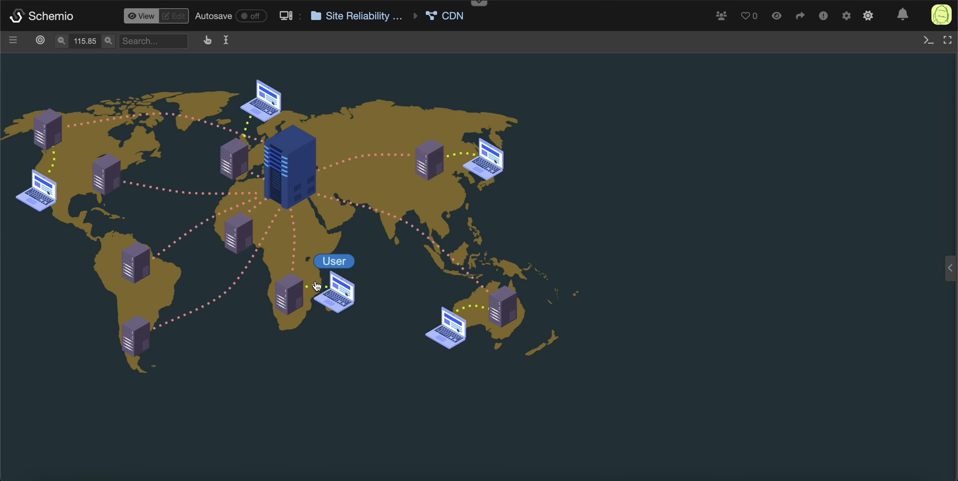
left_click(175, 17)
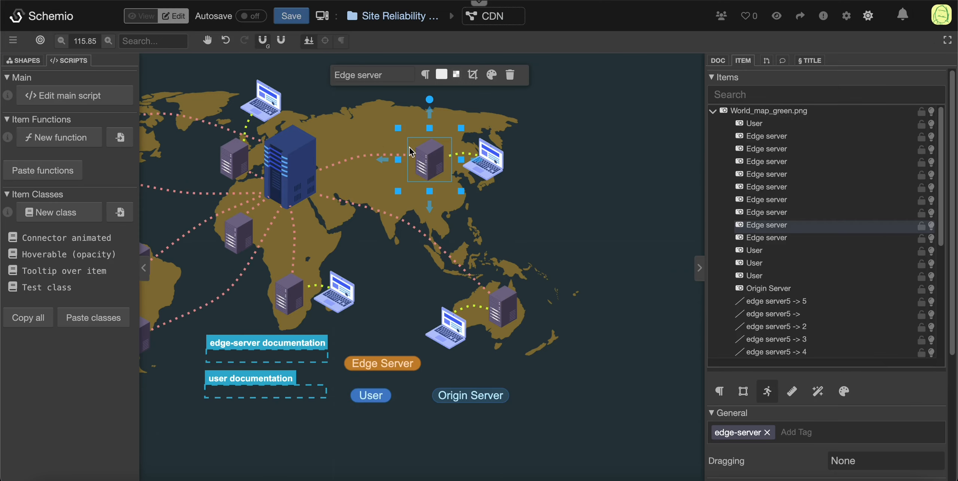
scroll(754, 331, "down", 1)
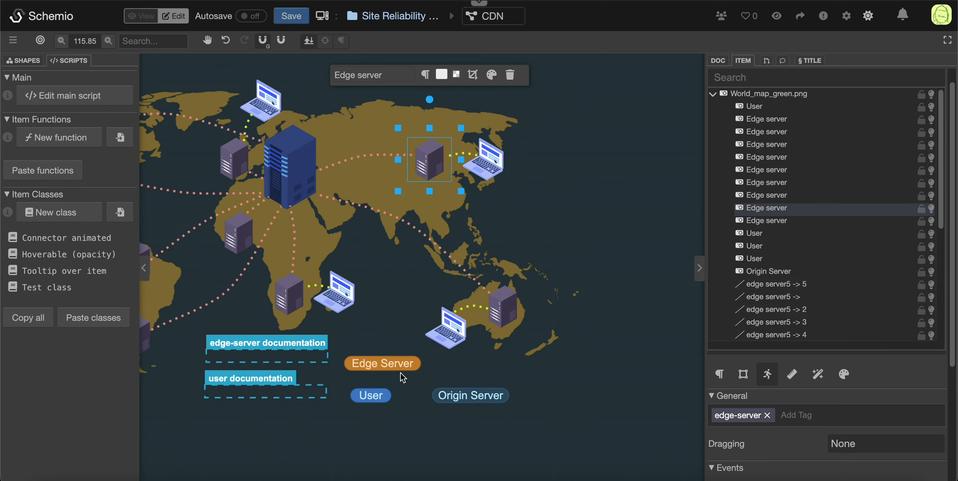
Step: Compare the labelSource argument of the East Asian edge server with that of the User laptop beside it
left_click(439, 169)
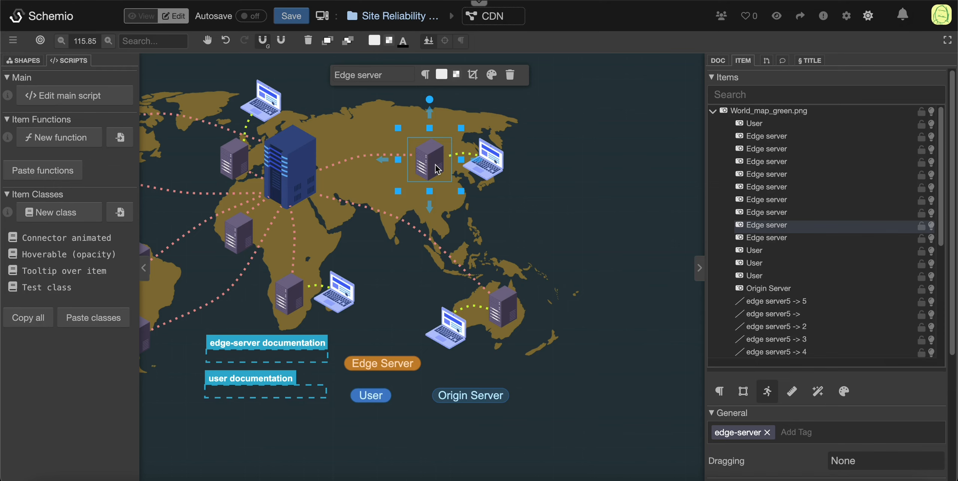
scroll(831, 466, "down", 5)
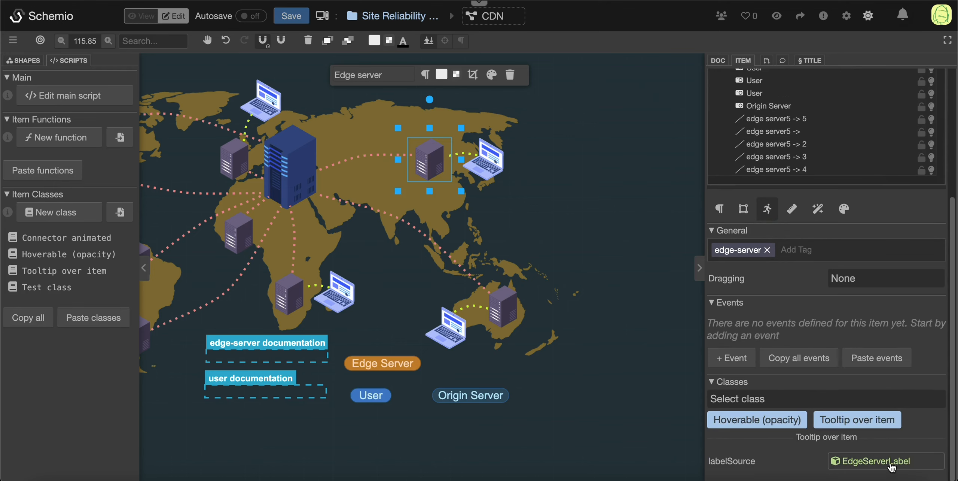
left_click(384, 367)
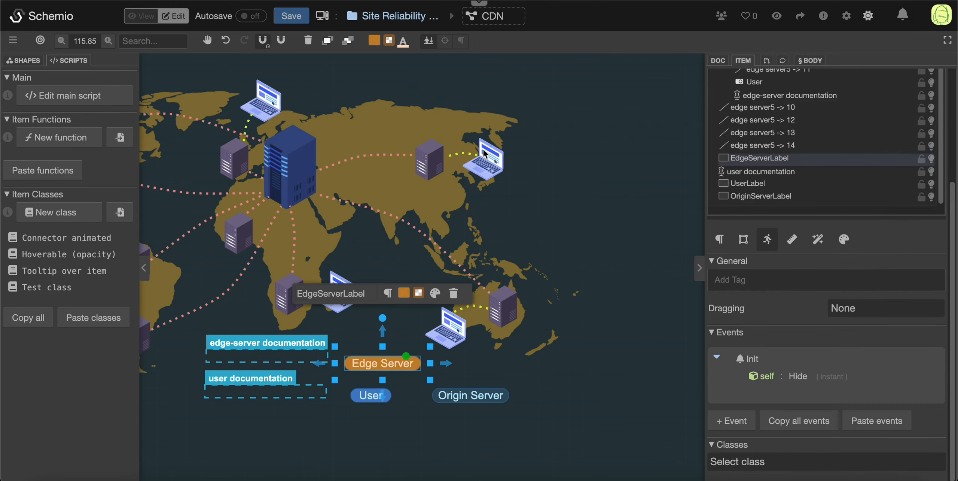
left_click(489, 161)
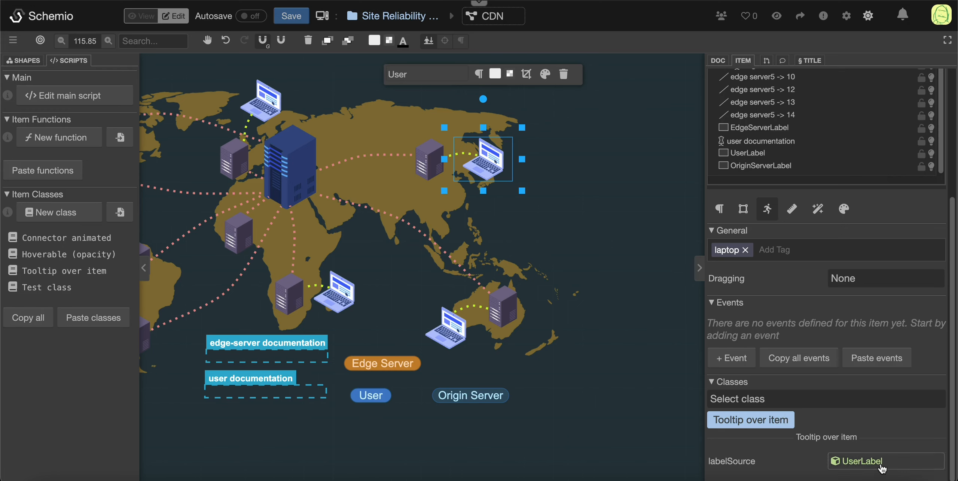
Step: Examine the Init events of the Edge Server, User and Origin Server labels and check the labels in view mode
left_click(381, 400)
left_click(407, 365)
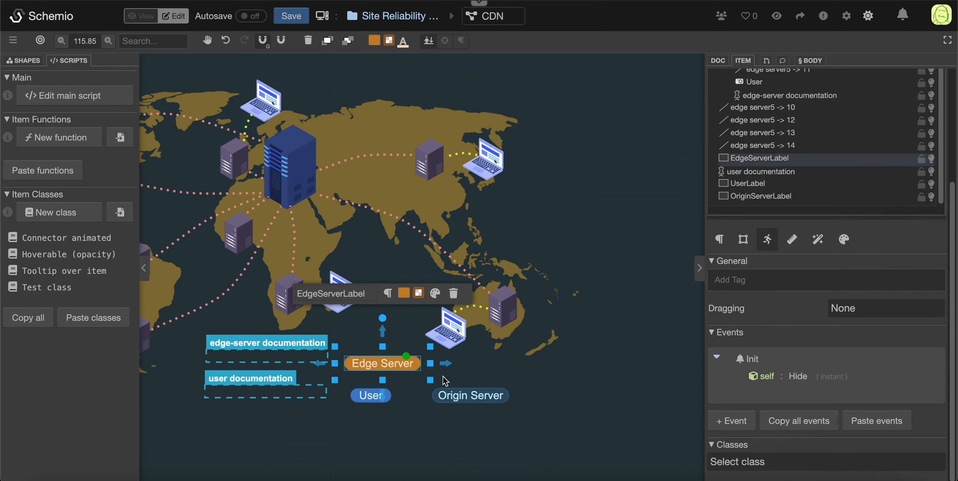
left_click(460, 398)
left_click(386, 397)
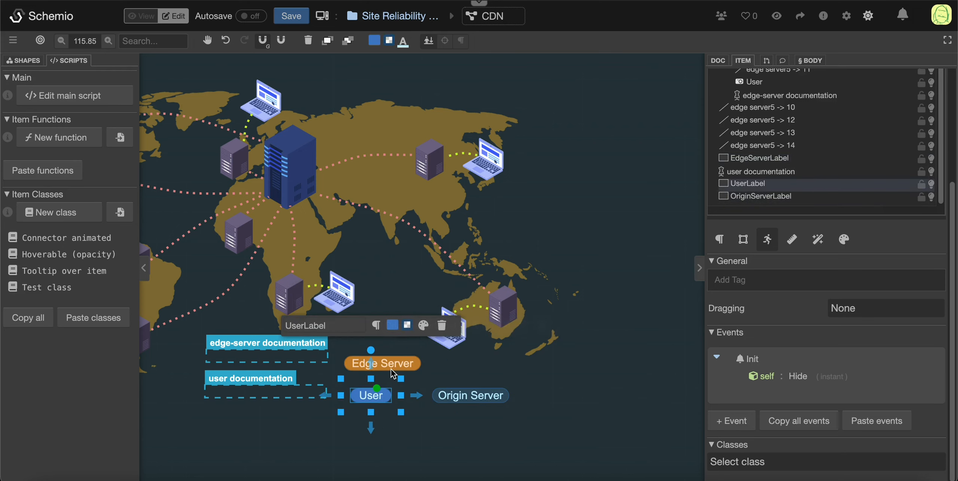
left_click(394, 370)
mouse_move(785, 371)
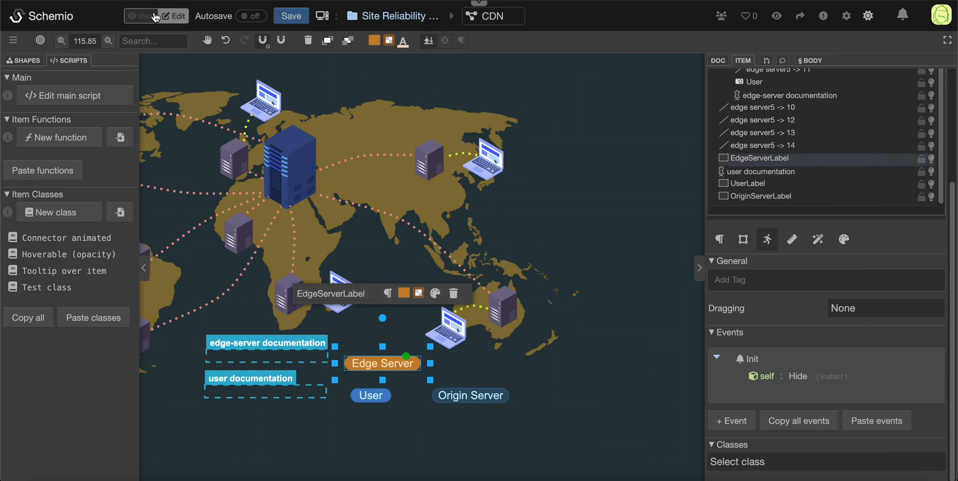
left_click(138, 15)
left_click(179, 20)
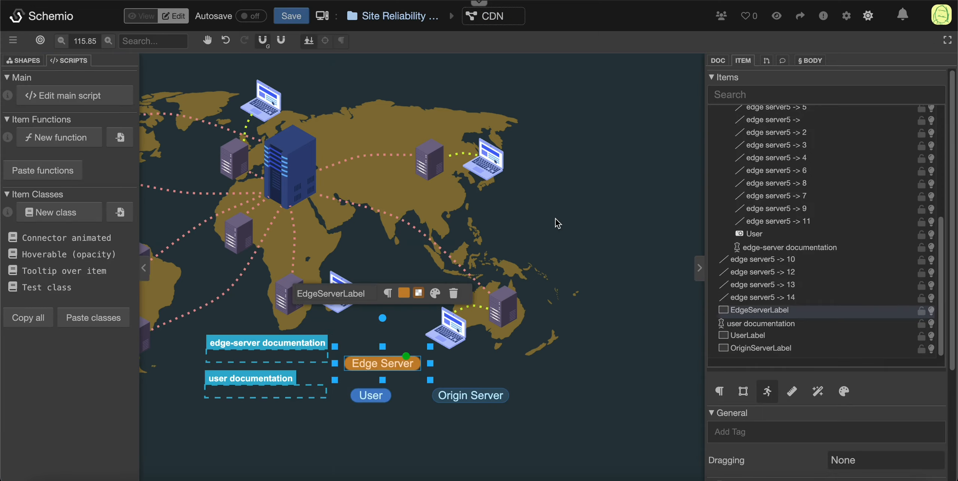
Step: Open the Init script of the Tooltip over item class and move its window clear of the labelSource argument
left_click(52, 275)
scroll(346, 293, "down", 3)
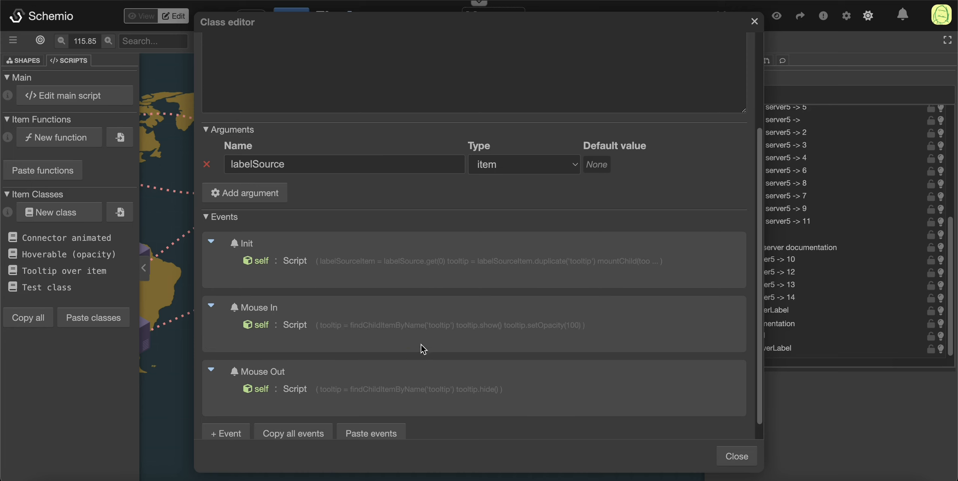
left_click(416, 261)
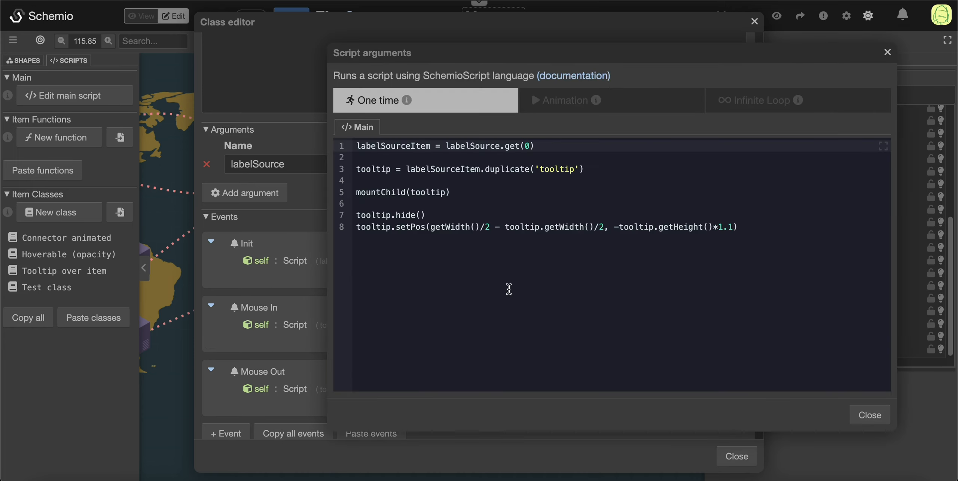
left_click_drag(446, 147, 507, 148)
left_click_drag(588, 55, 616, 87)
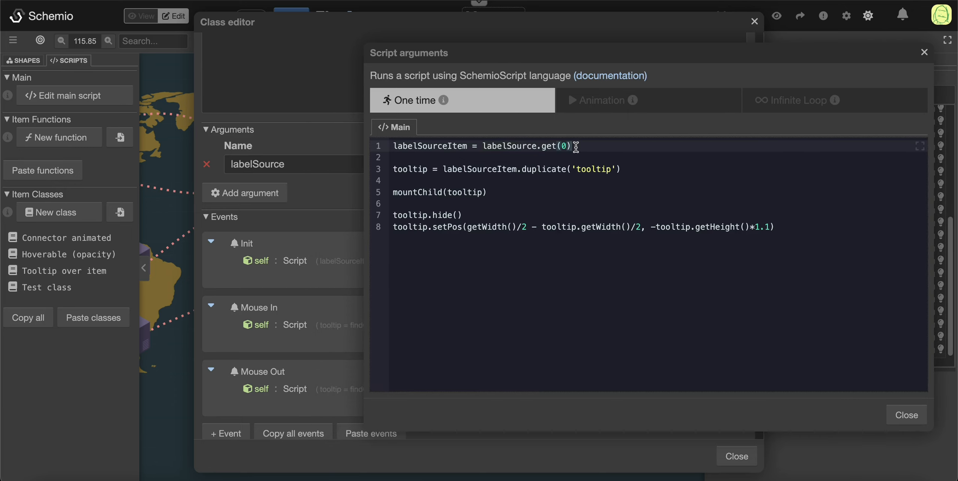
left_click_drag(563, 53, 698, 233)
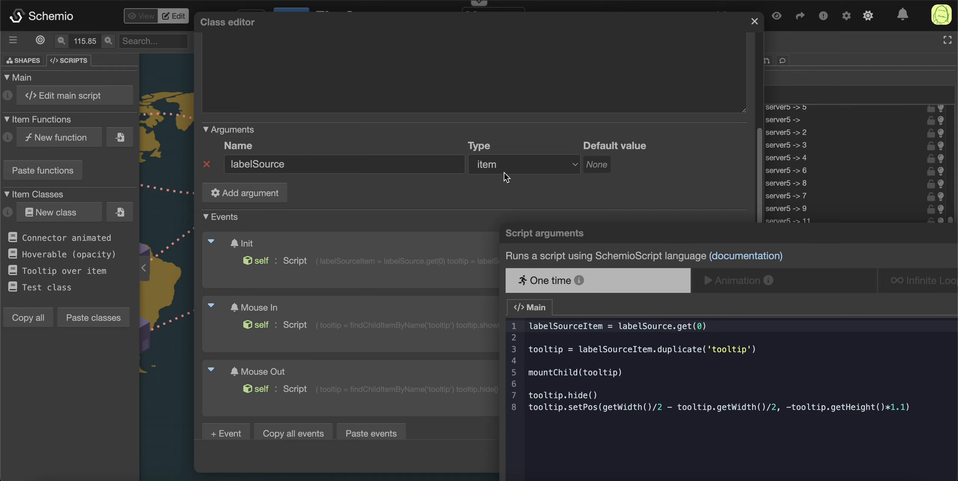
left_click_drag(617, 233, 543, 194)
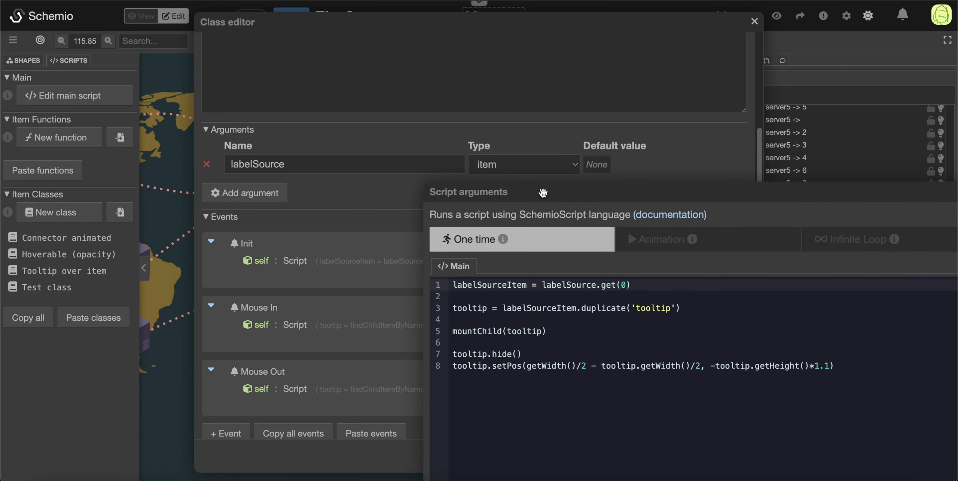
Step: Close the Init script and look through the items selectable as labelSource's default value without choosing one
left_click(556, 151)
left_click(599, 164)
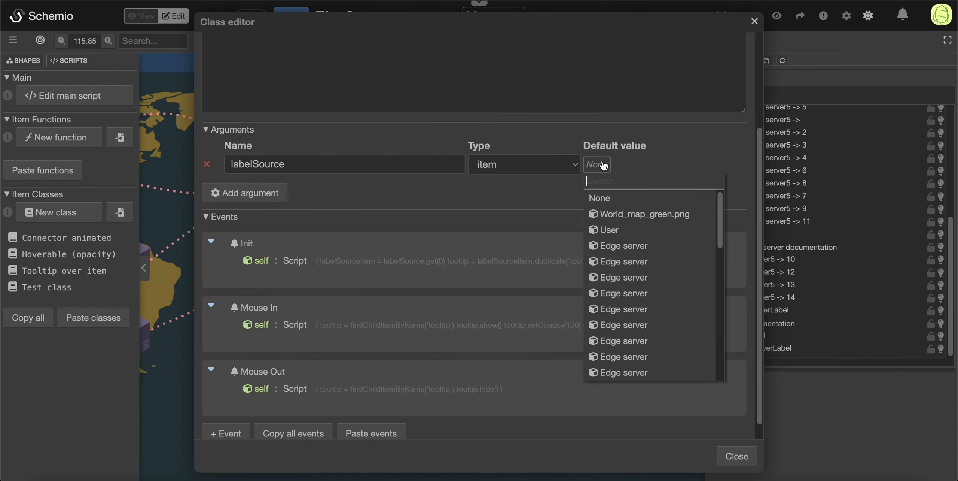
scroll(618, 268, "down", 5)
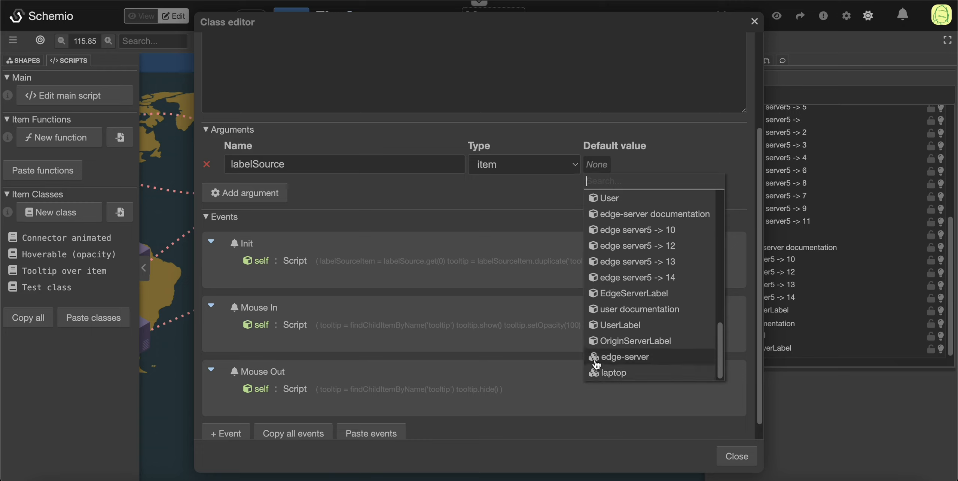
left_click(678, 160)
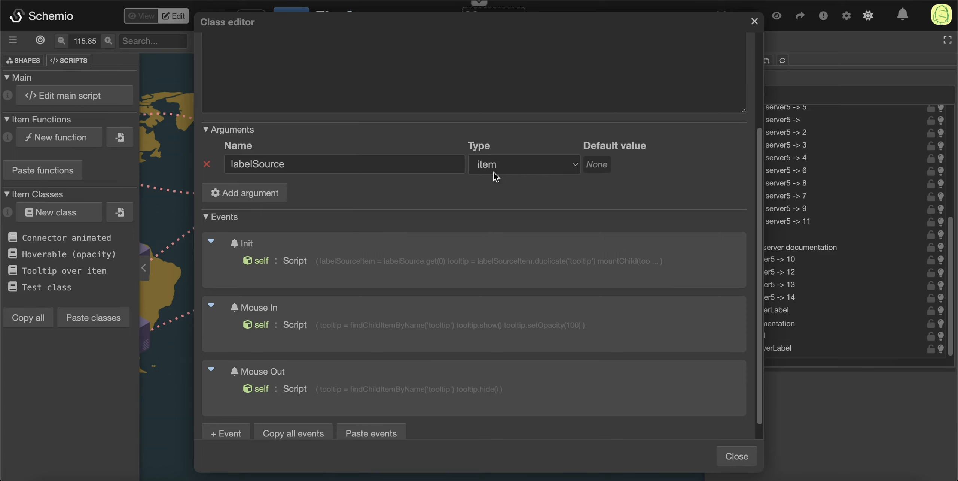
Step: Examine the Init script of the Tooltip over item class line by line, from the labelSource lookup to the tooltip positioning, and close it
left_click(413, 264)
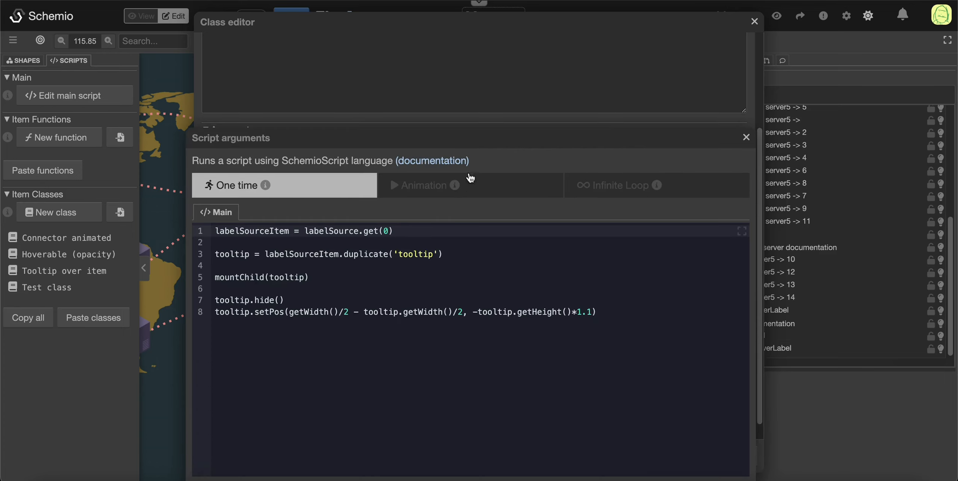
left_click_drag(438, 132, 667, 85)
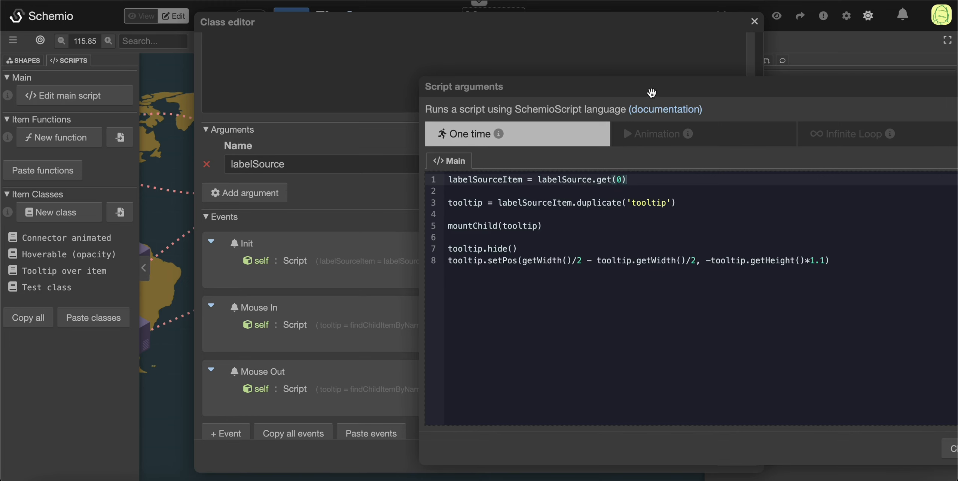
left_click_drag(652, 97, 632, 185)
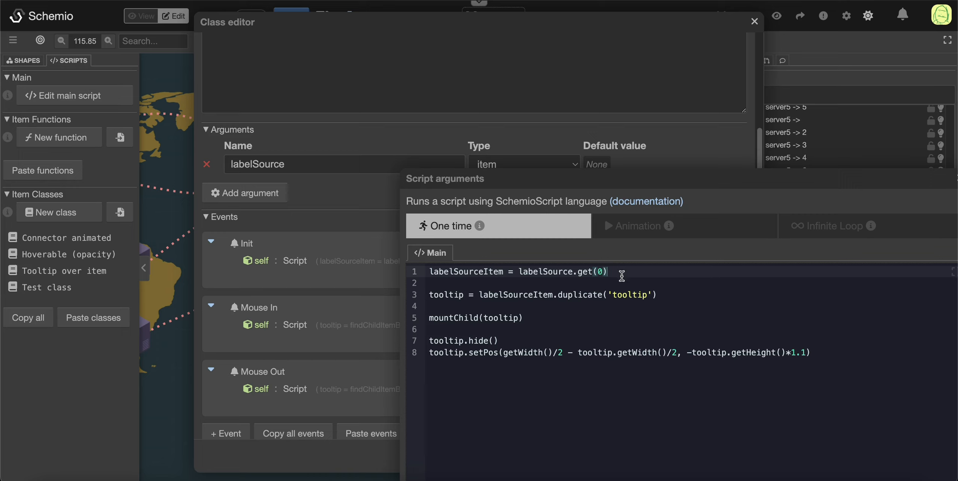
left_click(454, 272)
left_click(665, 299)
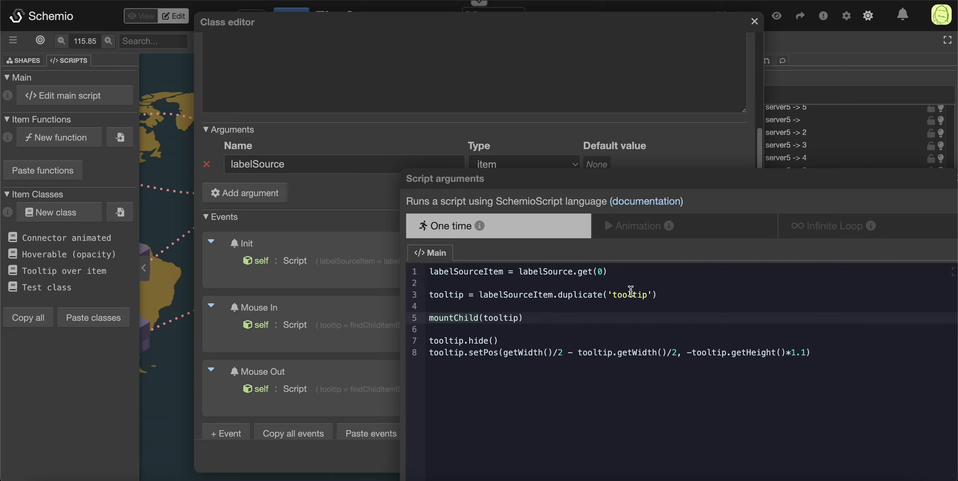
left_click(629, 329)
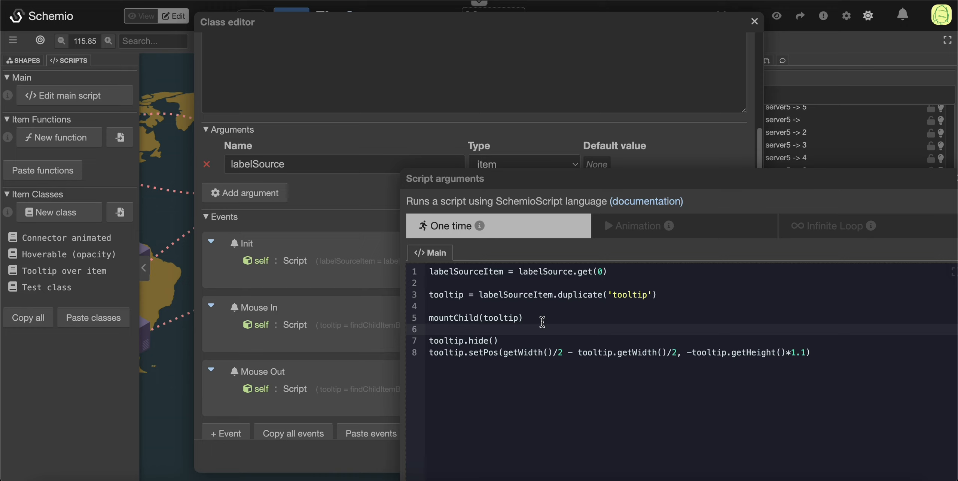
double_click(501, 352)
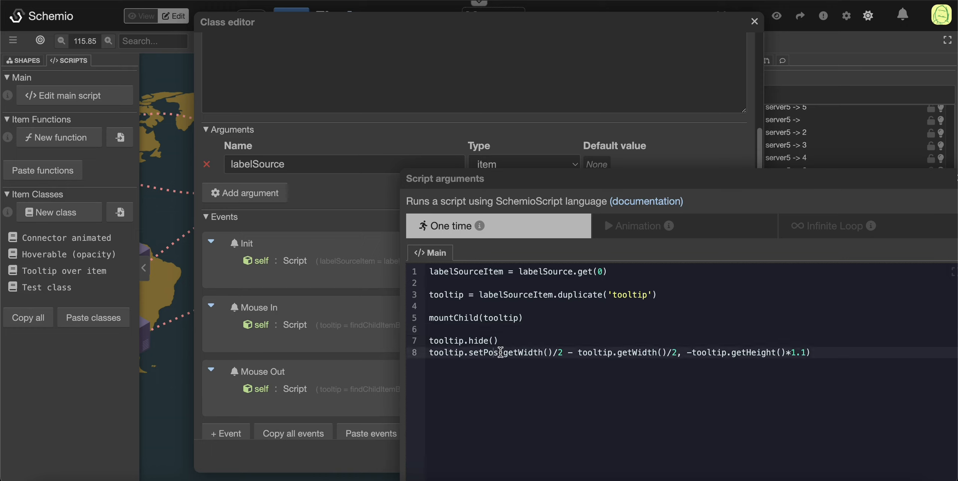
left_click(751, 367)
left_click_drag(689, 181, 538, 69)
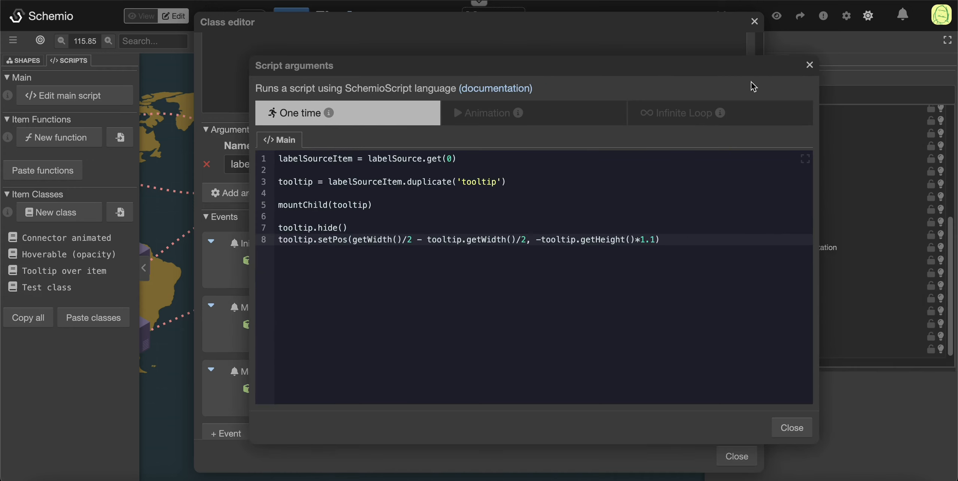
left_click(809, 65)
Step: Review the class's Mouse In script, covering the child item lookup, the show call and the opacity setting, and close it
left_click(391, 321)
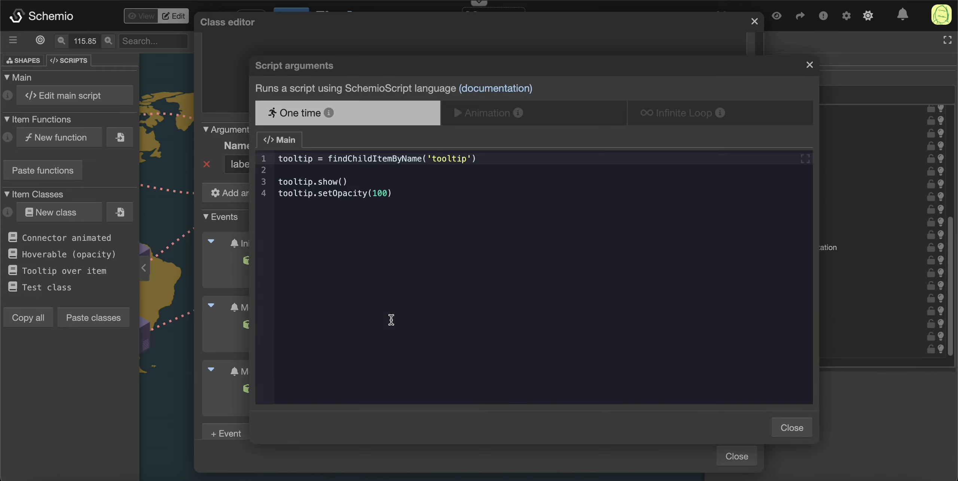
left_click(478, 159)
left_click(355, 181)
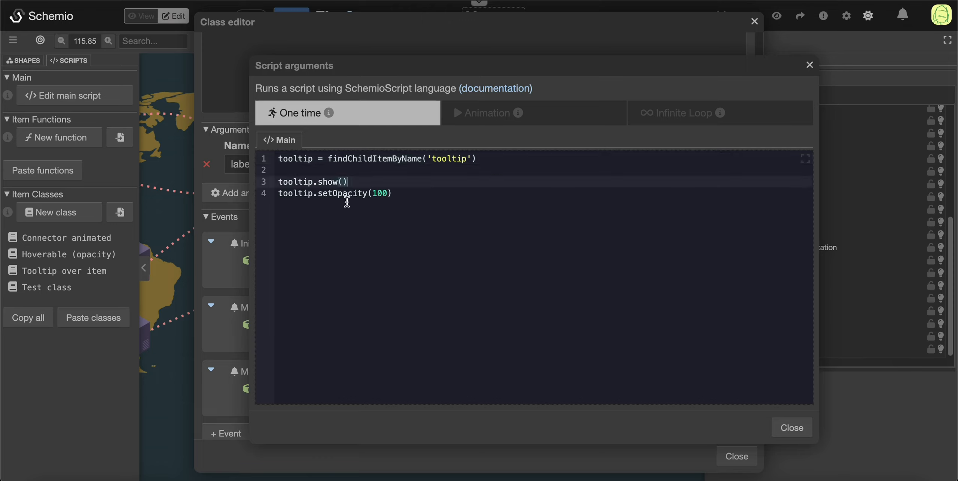
left_click(462, 190)
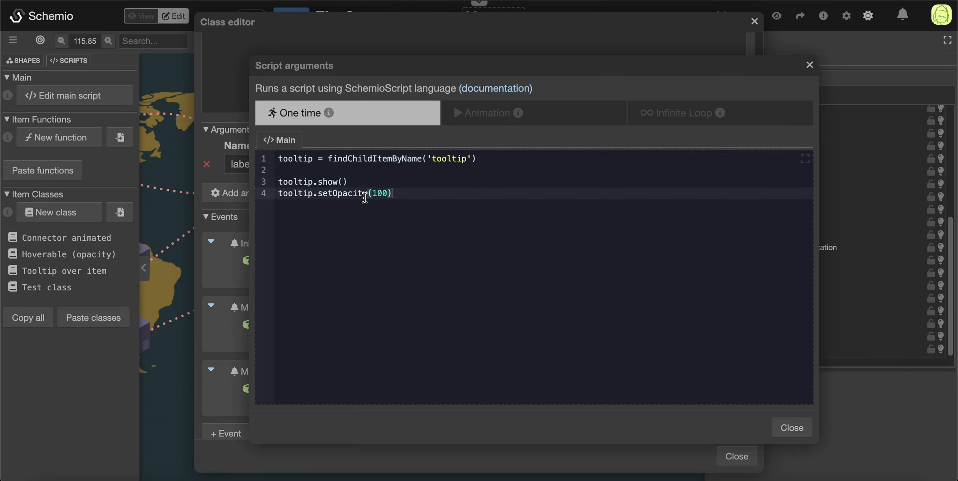
left_click(792, 432)
Step: Review the class's Mouse Out script, covering the tooltip lookup and the hide call, and close it
left_click(388, 393)
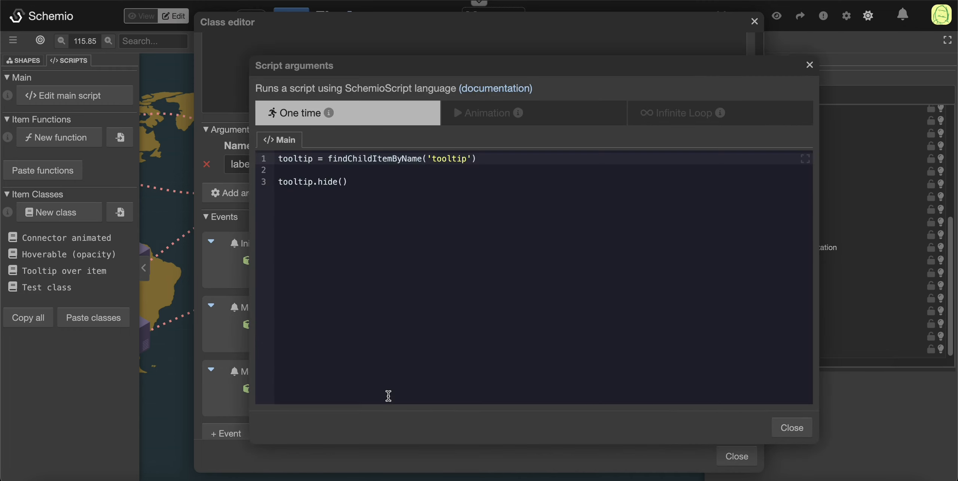
left_click(503, 171)
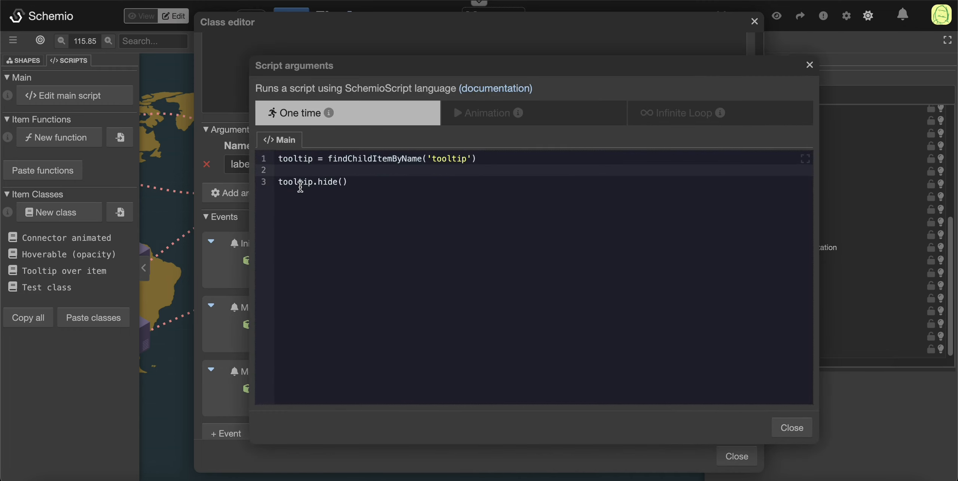
left_click(323, 182)
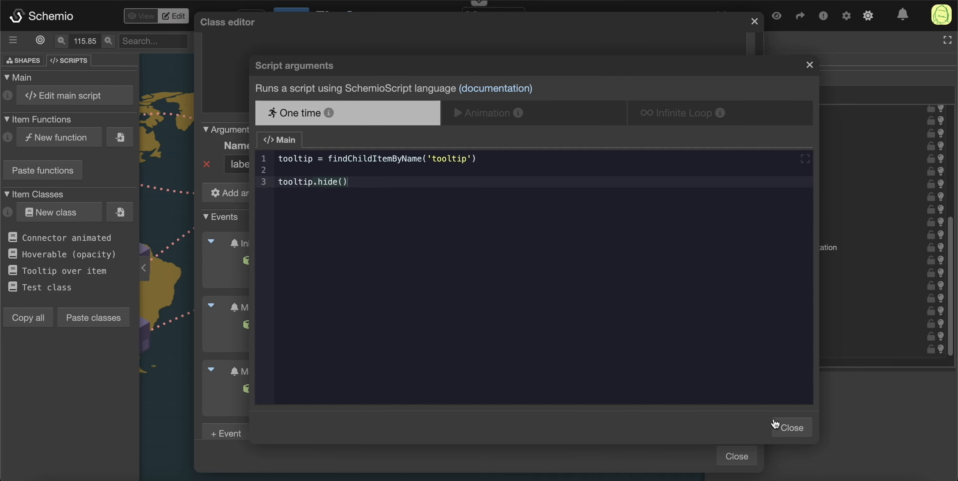
left_click(786, 427)
Step: Close the class editor and switch the CDN diagram to view mode
left_click(737, 456)
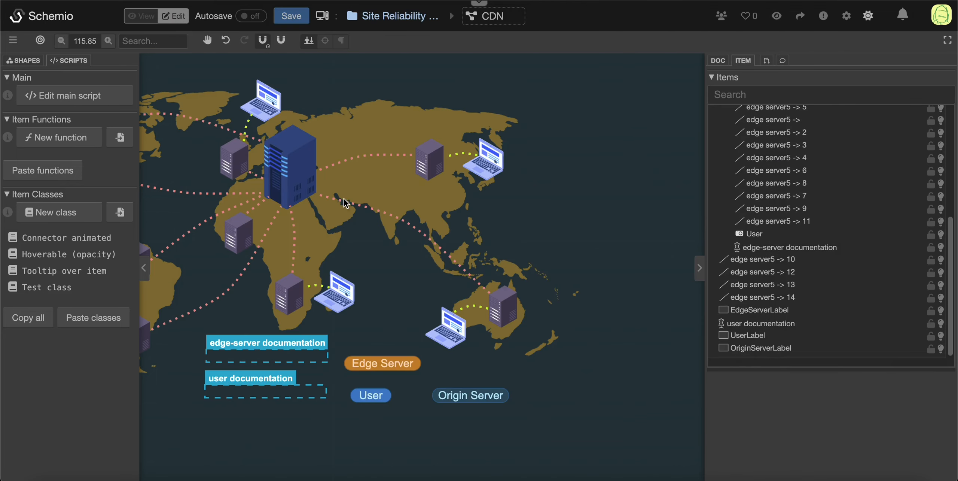
left_click(128, 16)
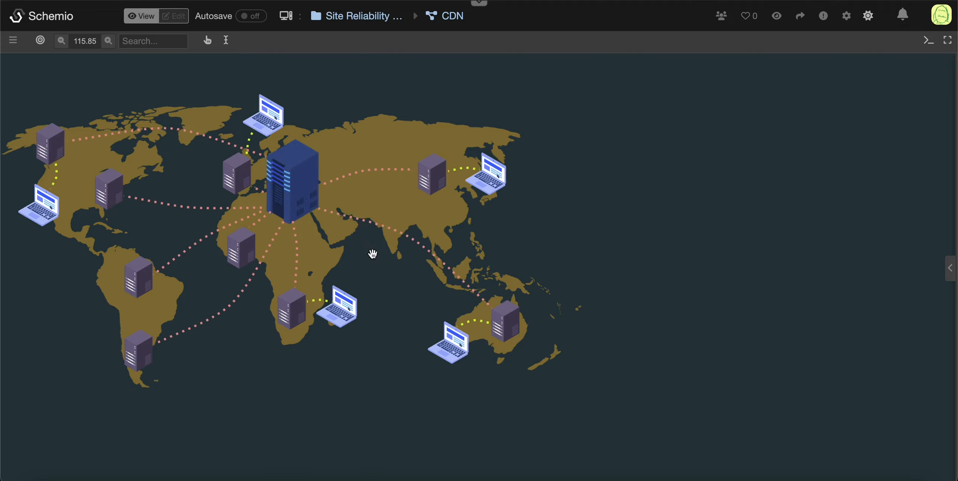